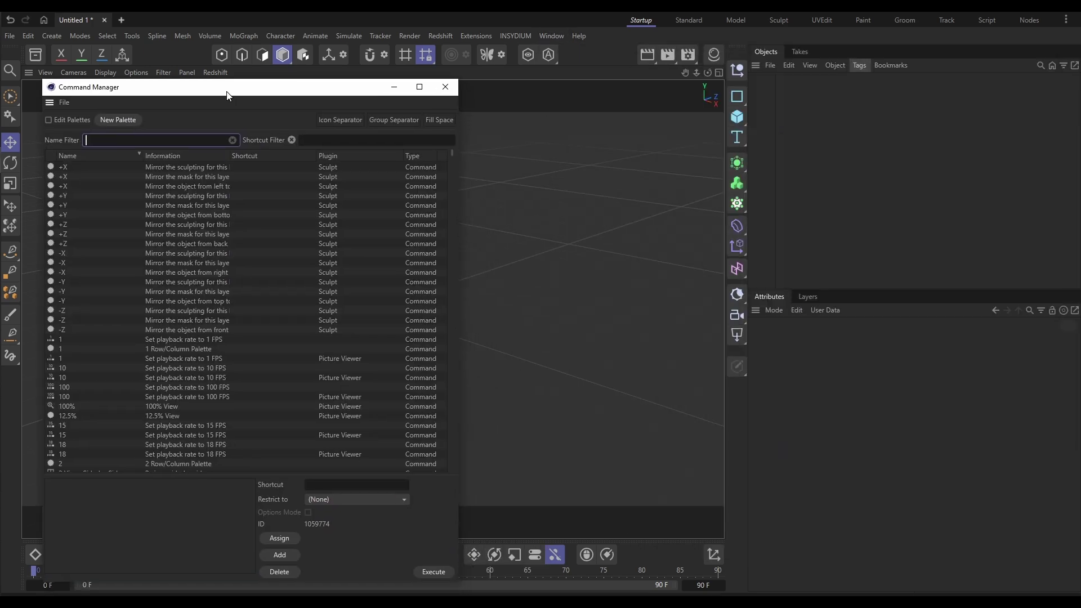
# - Create a new custom palette and fill it with commands filtered by "nx", including nxAttract, the nxFluids tag and nxPush
pyautogui.click(141, 111)
pyautogui.click(72, 112)
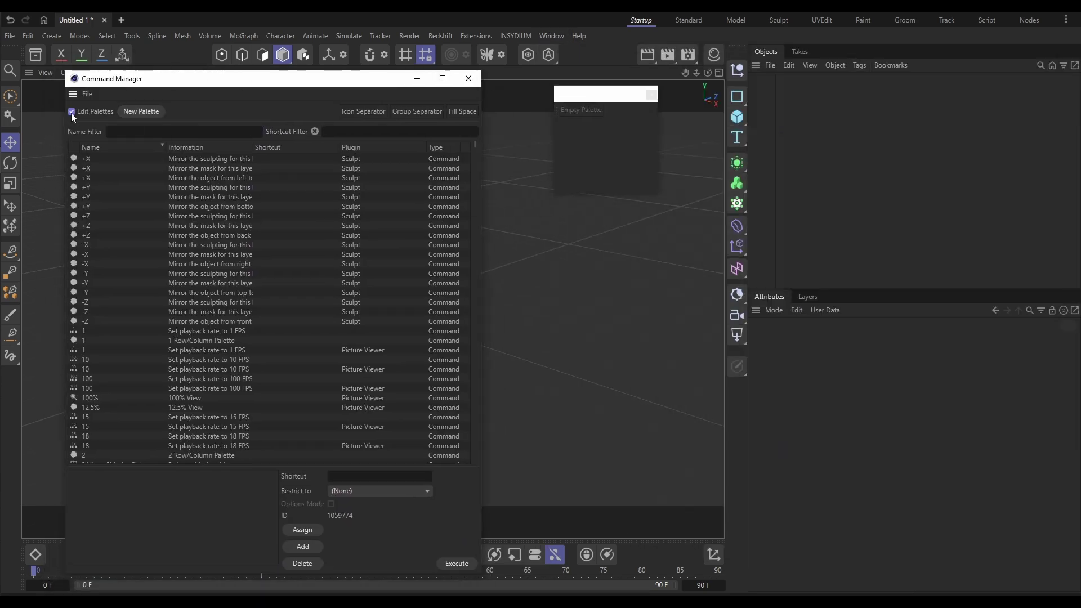
pyautogui.click(181, 131)
pyautogui.write('nx')
pyautogui.moveTo(94, 158); pyautogui.dragTo(565, 108)
pyautogui.moveTo(191, 274); pyautogui.dragTo(558, 112)
pyautogui.moveTo(92, 331); pyautogui.dragTo(583, 115)
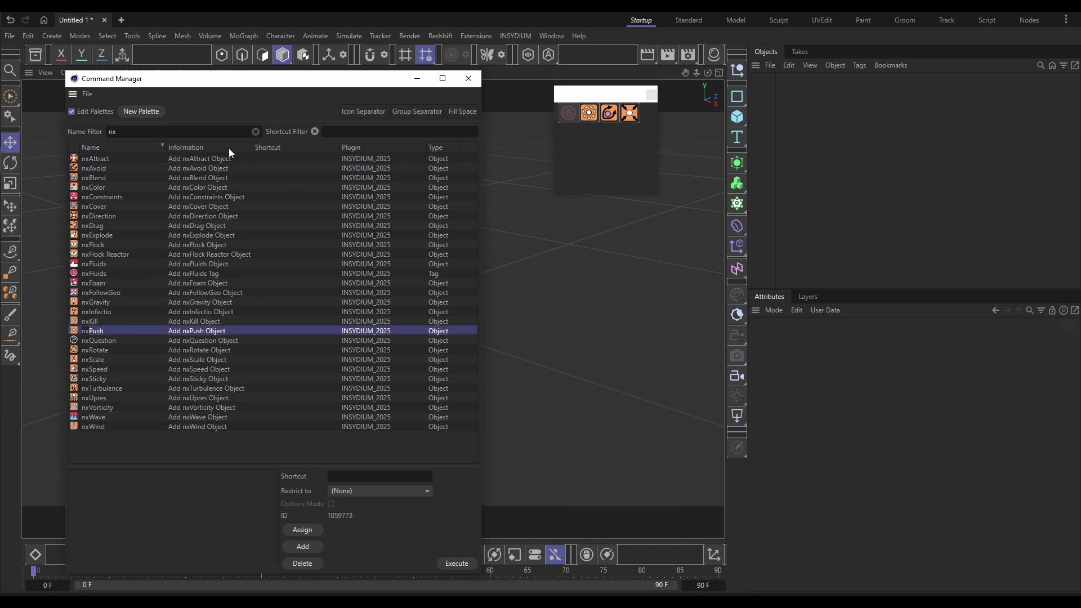
pyautogui.click(72, 111)
pyautogui.click(468, 78)
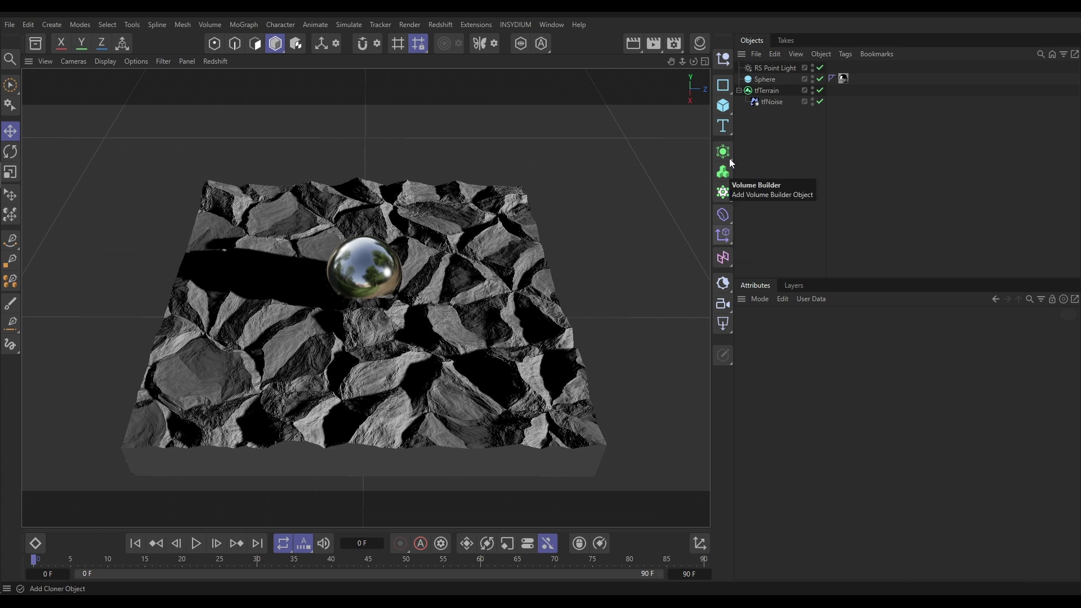
# - Add a sphere primitive to the terrain scene and delete it
pyautogui.click(722, 105)
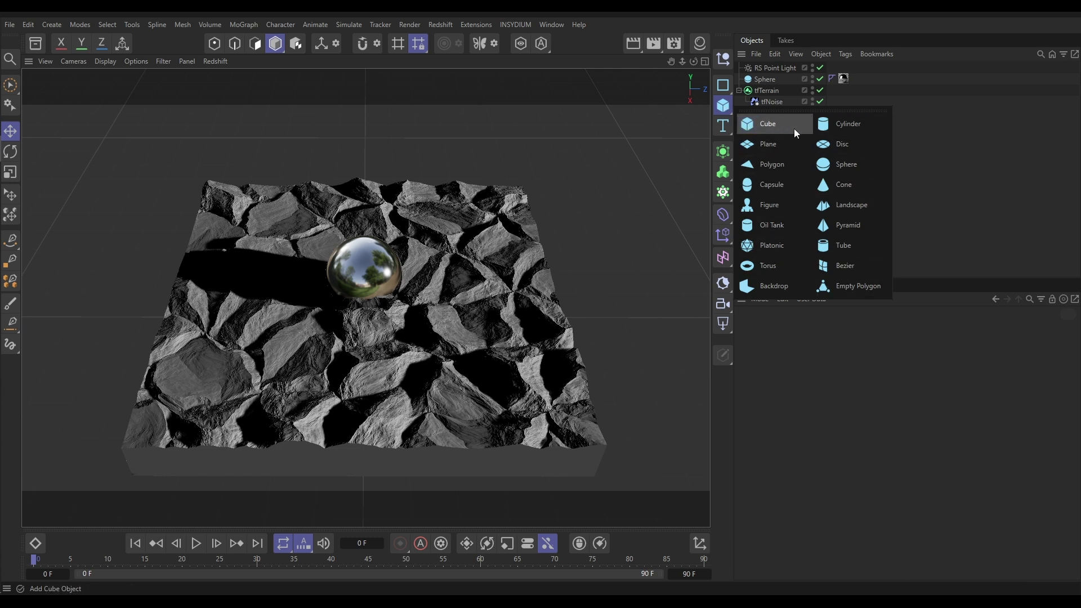
pyautogui.click(834, 164)
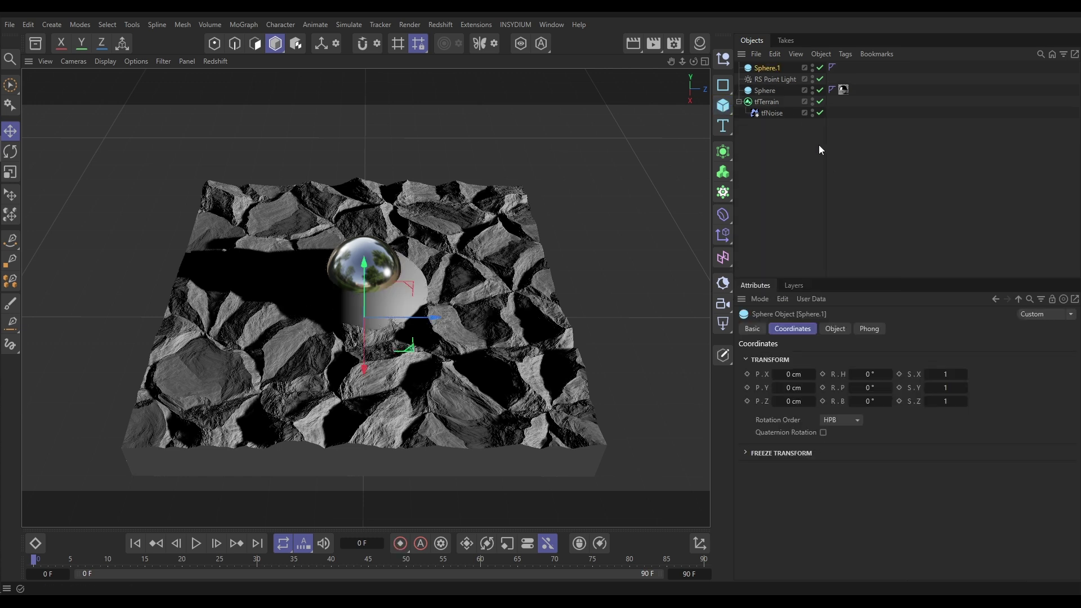
pyautogui.press('Delete')
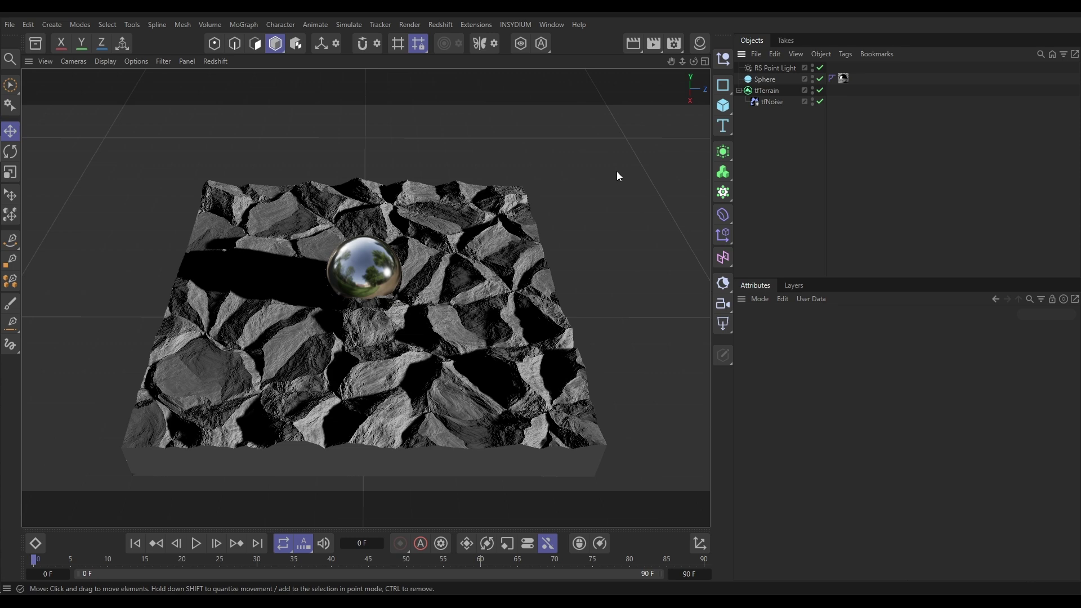
# - Open the Command Manager, move it clear of the toolbars and enable Edit Palettes
pyautogui.click(555, 24)
pyautogui.moveTo(612, 51)
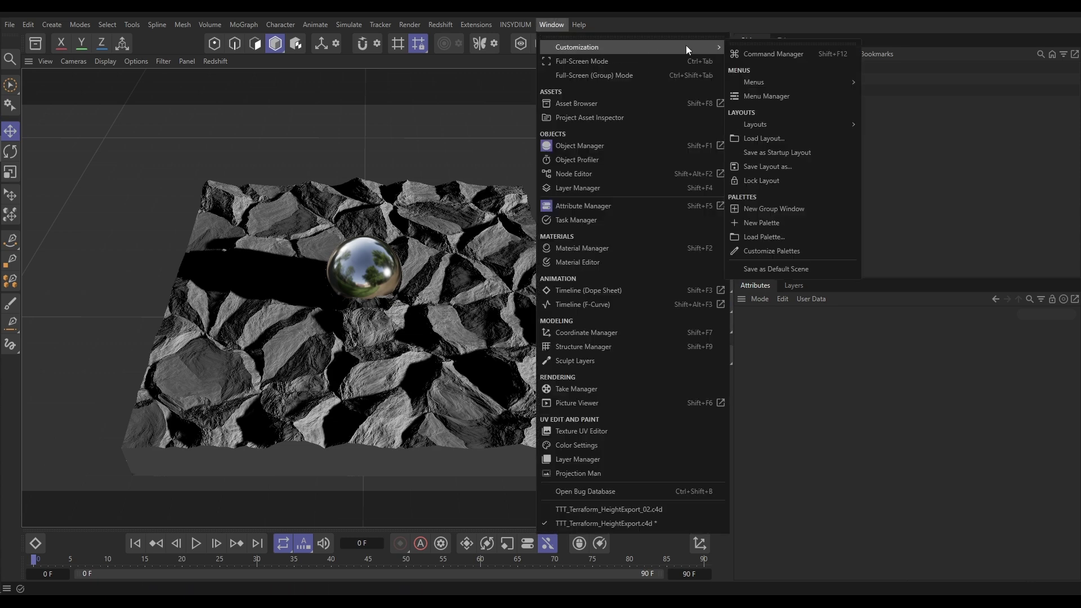
pyautogui.click(793, 54)
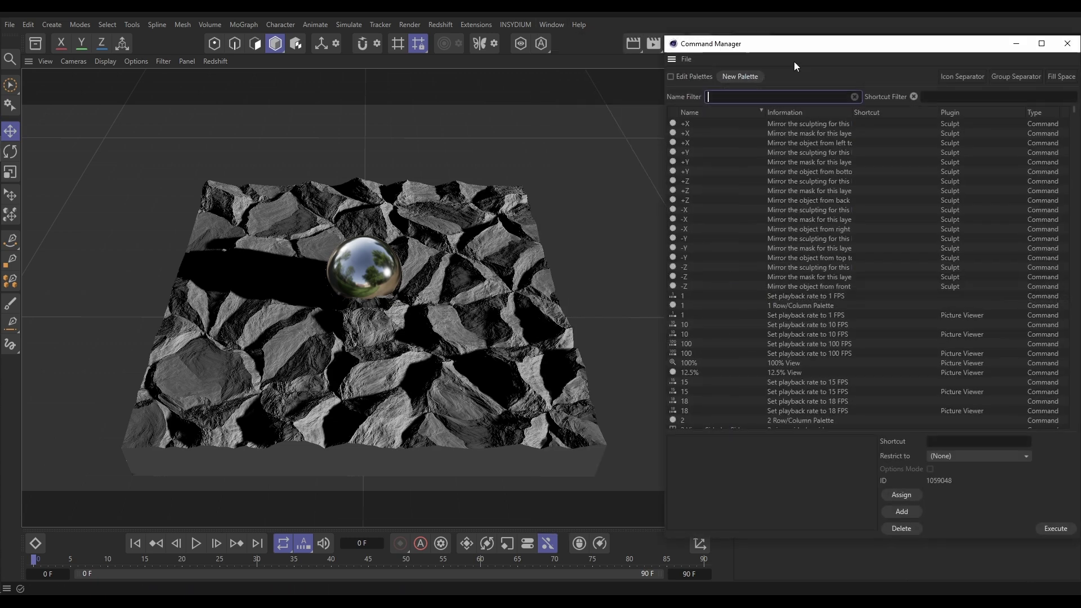
pyautogui.moveTo(804, 41); pyautogui.dragTo(263, 30)
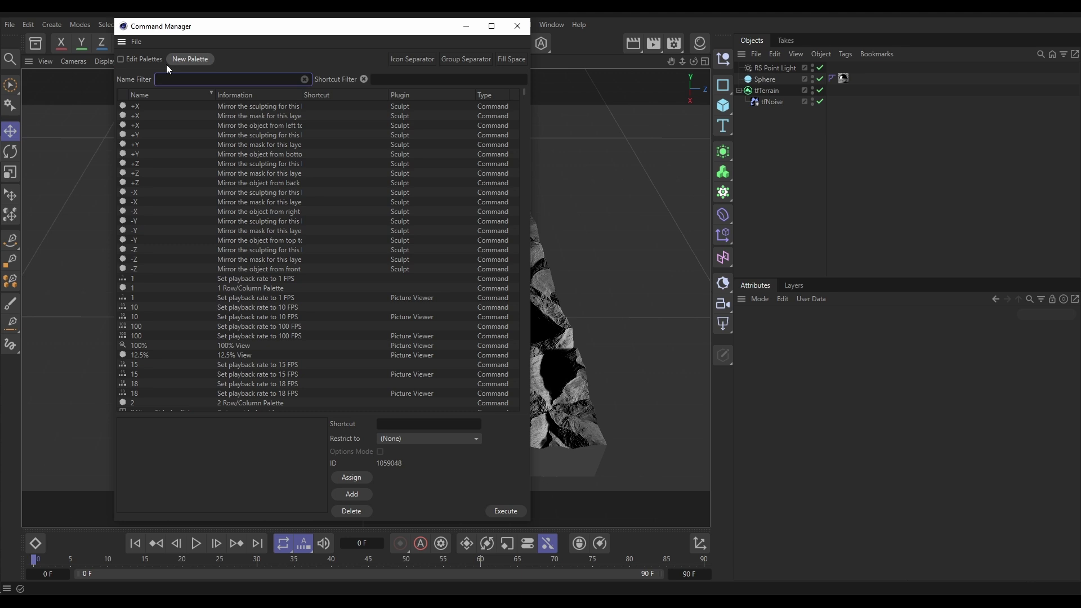
pyautogui.click(121, 59)
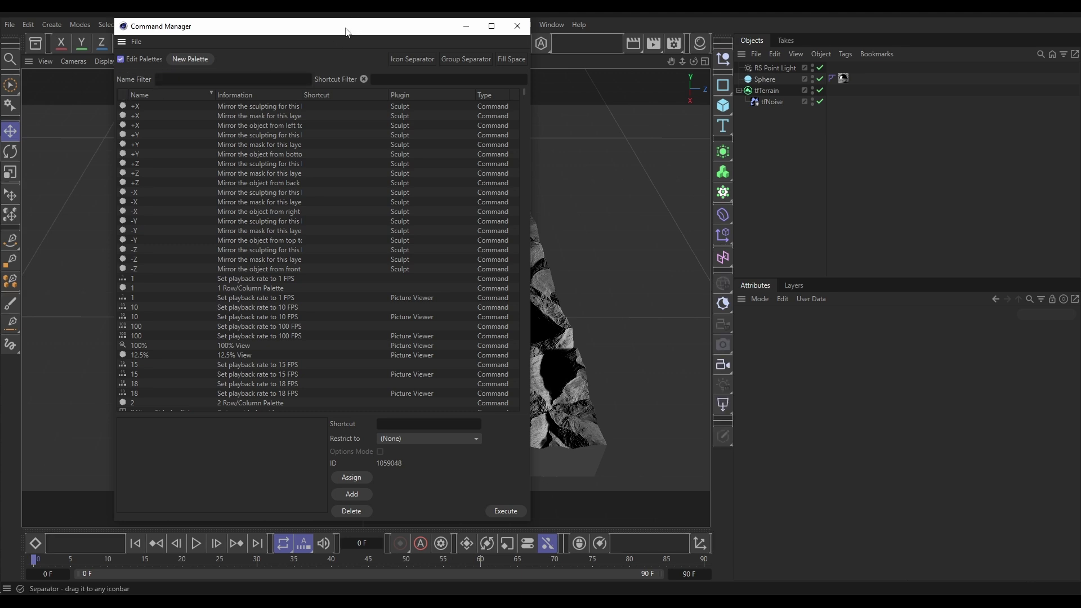
pyautogui.moveTo(345, 27); pyautogui.dragTo(293, 33)
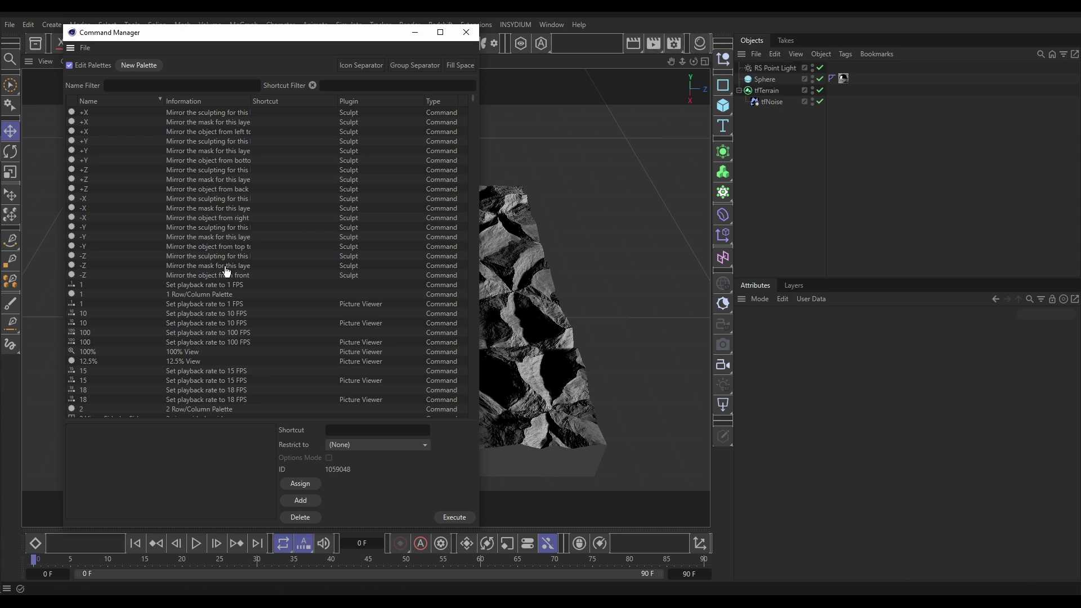
# - Filter the commands by "nx", try the nxFluids object in the toolbar beside the render commands, and remove it
pyautogui.click(158, 86)
pyautogui.click(158, 86)
pyautogui.write('nx')
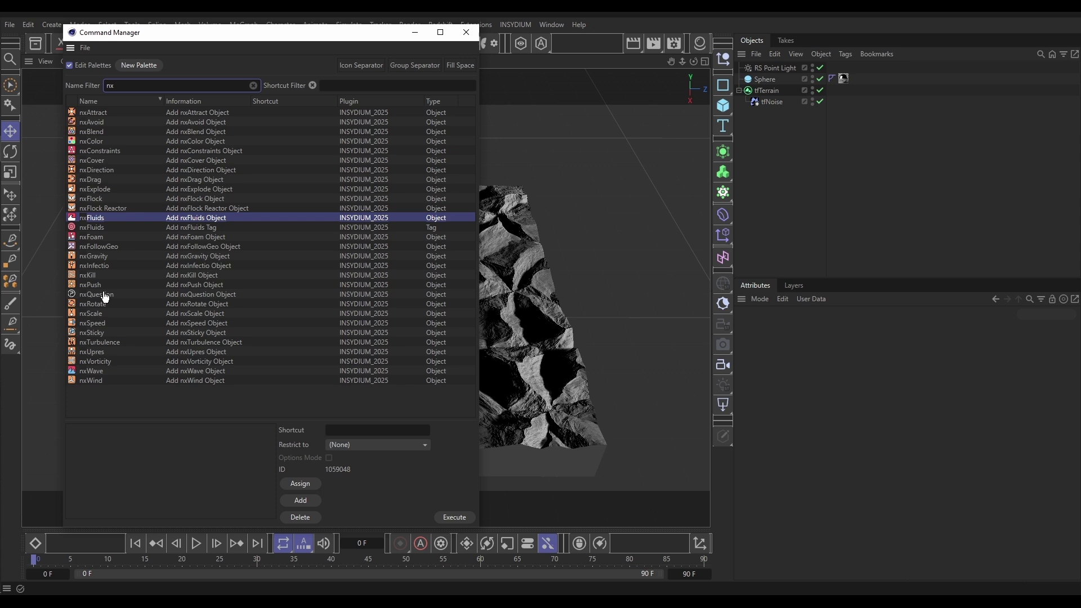
pyautogui.click(94, 219)
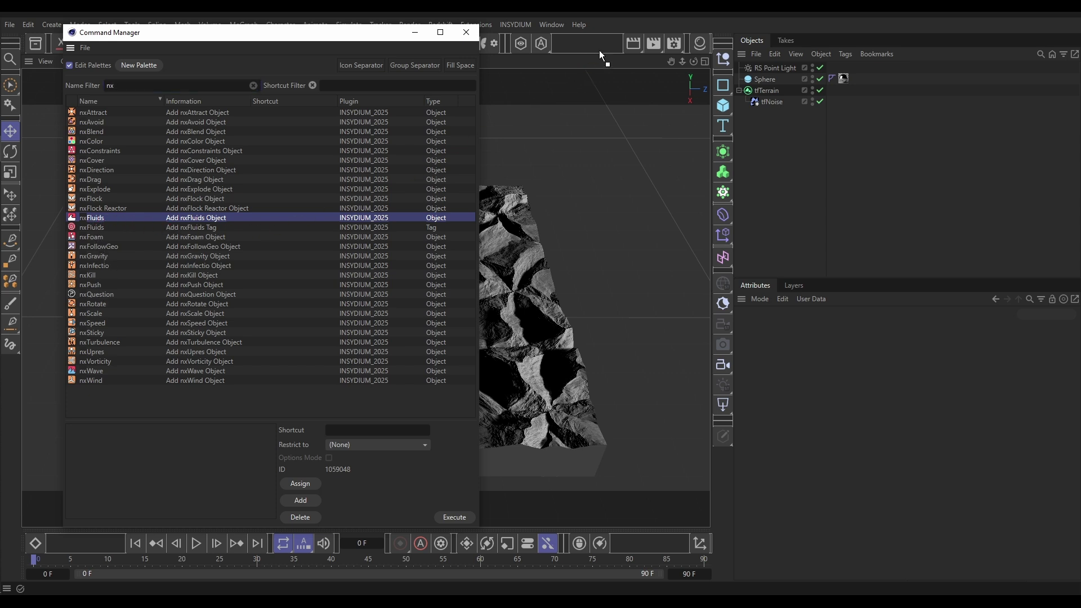
pyautogui.moveTo(609, 42); pyautogui.dragTo(609, 41)
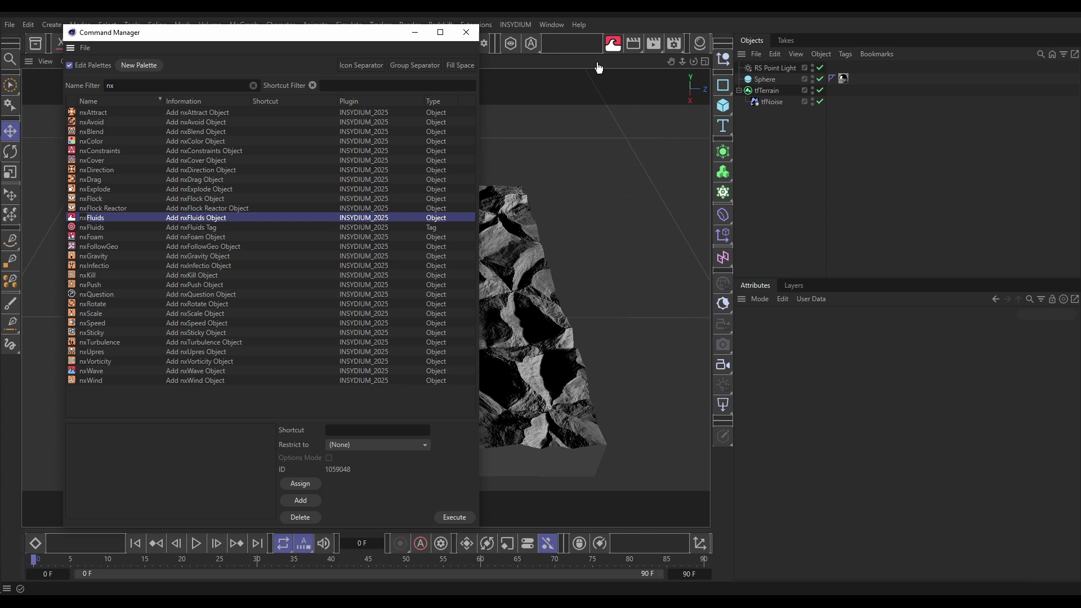
pyautogui.moveTo(612, 45); pyautogui.dragTo(610, 47)
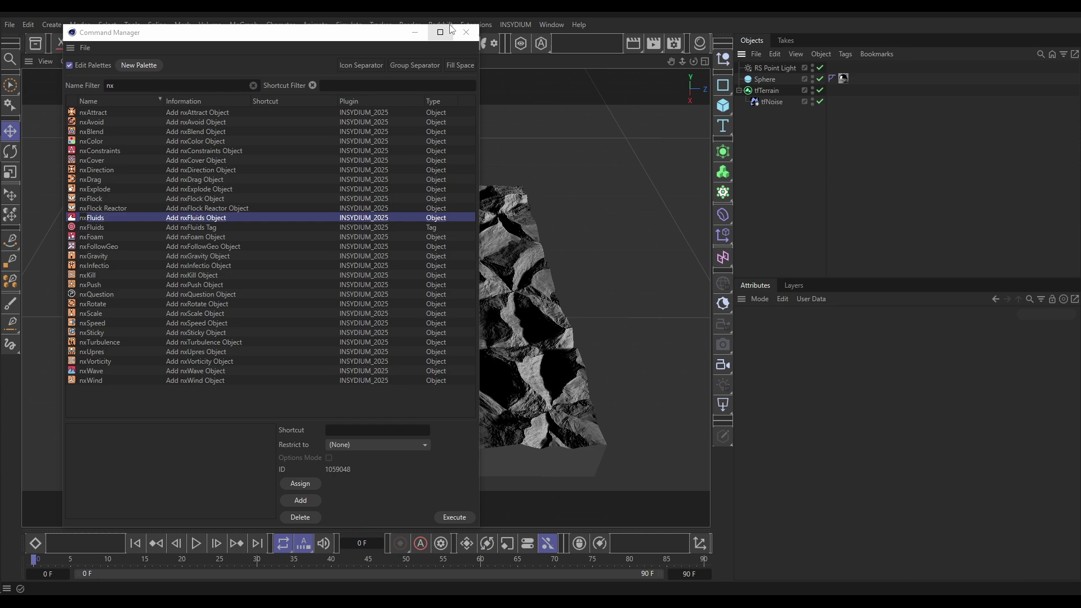
pyautogui.click(465, 32)
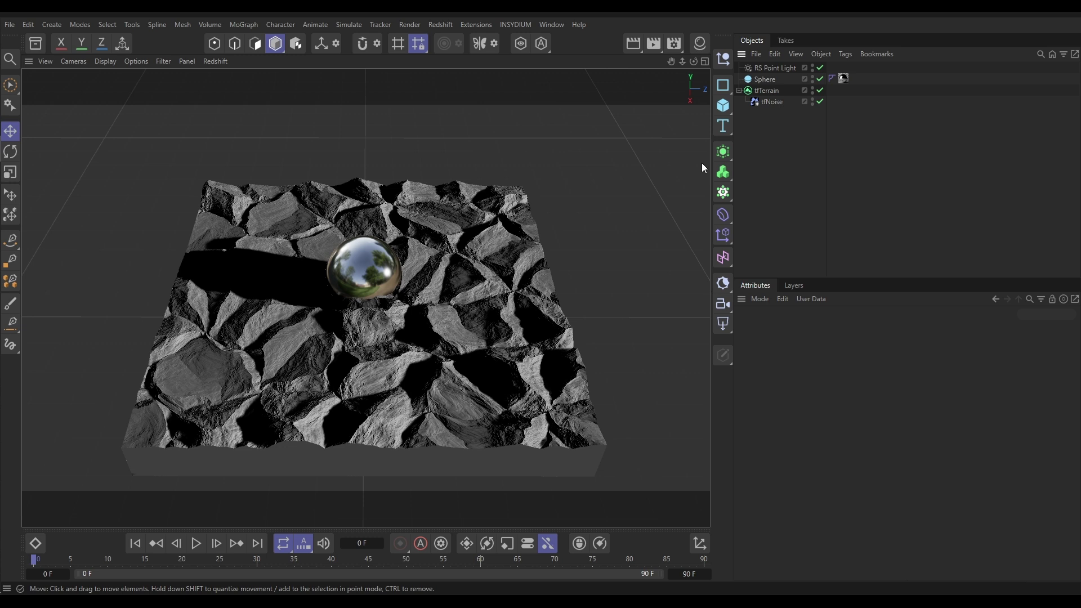
pyautogui.click(724, 125)
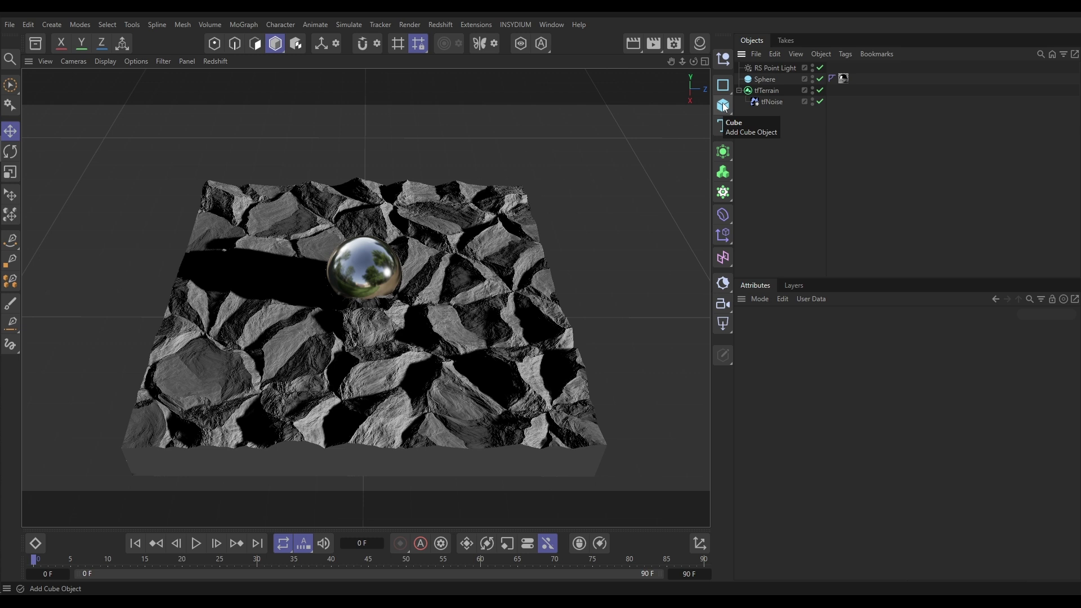
pyautogui.click(723, 107)
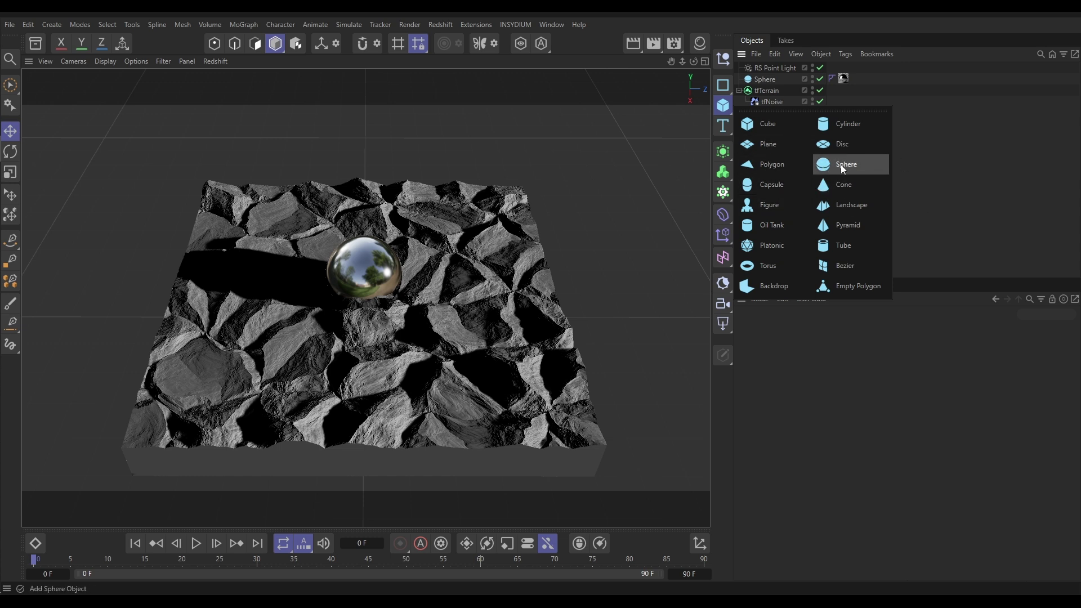
pyautogui.click(906, 209)
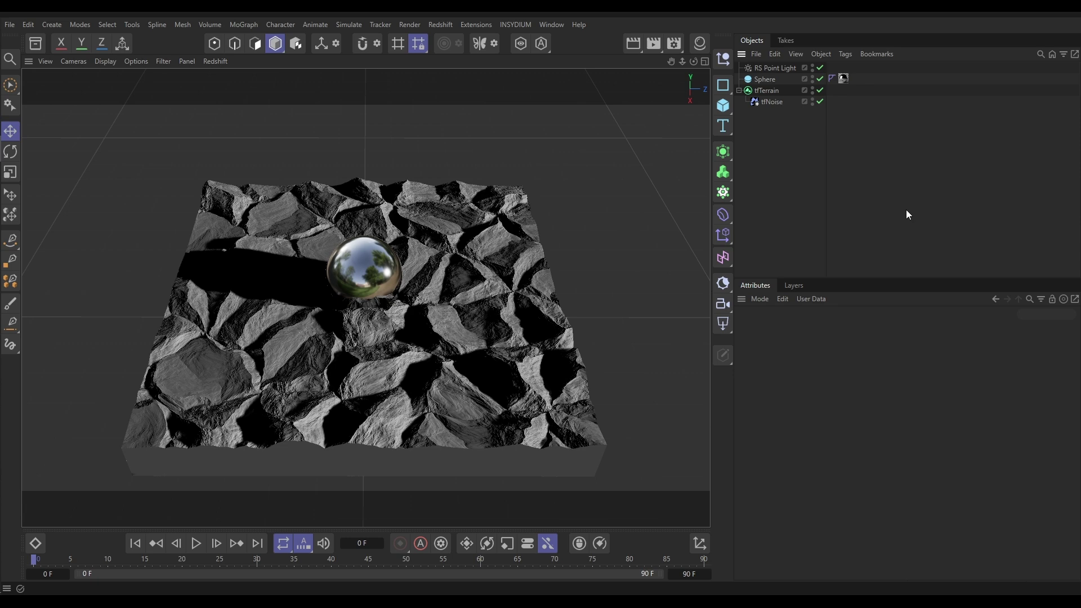
# - Bring up the Command Manager and turn on Edit Palettes
pyautogui.click(550, 24)
pyautogui.moveTo(640, 47)
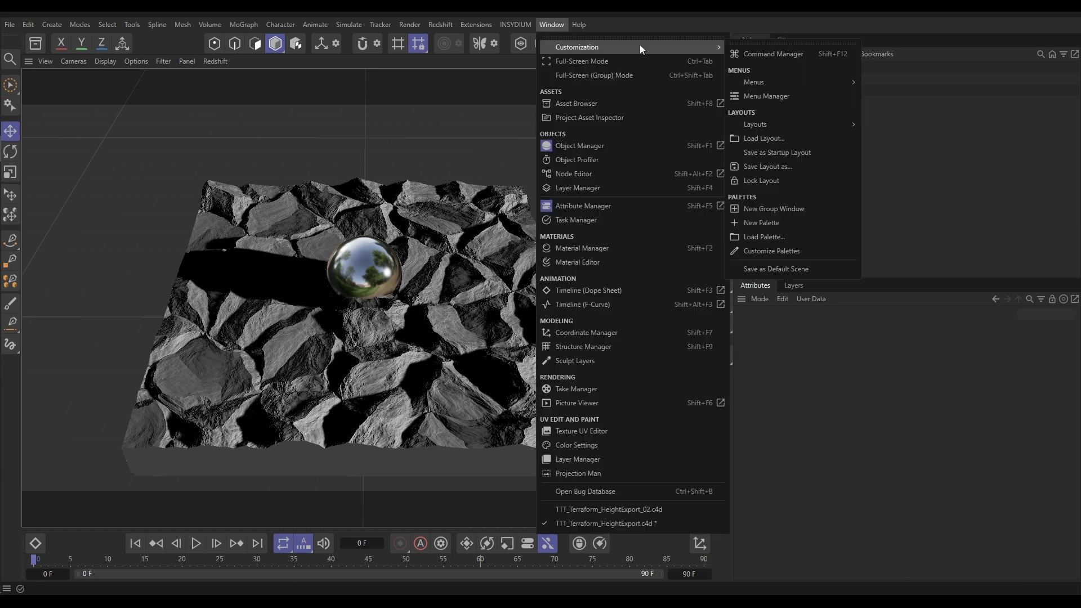
pyautogui.click(770, 52)
pyautogui.moveTo(816, 55); pyautogui.dragTo(294, 38)
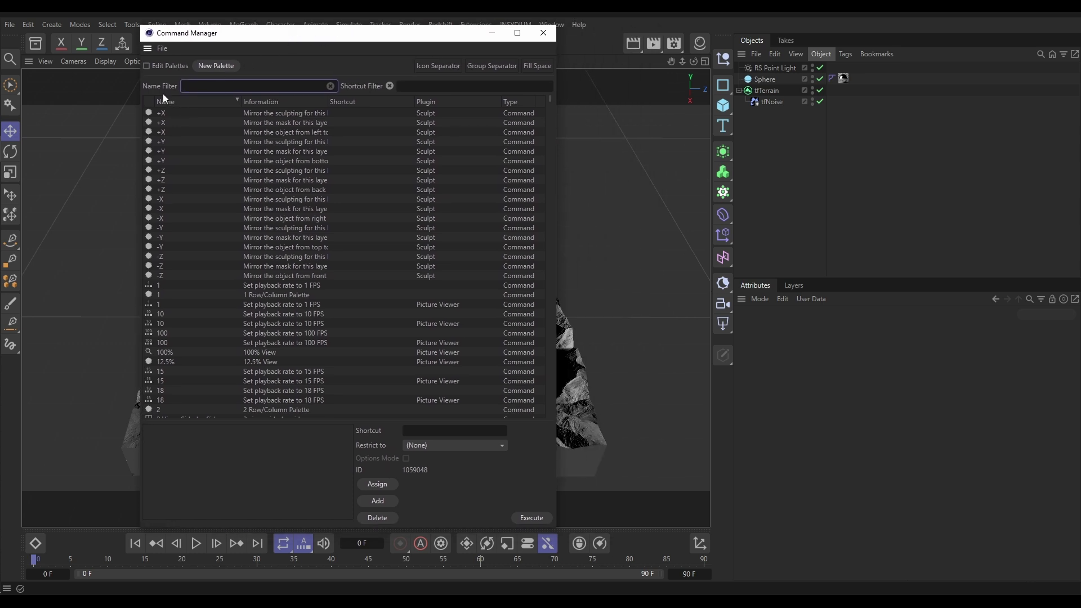
pyautogui.click(147, 66)
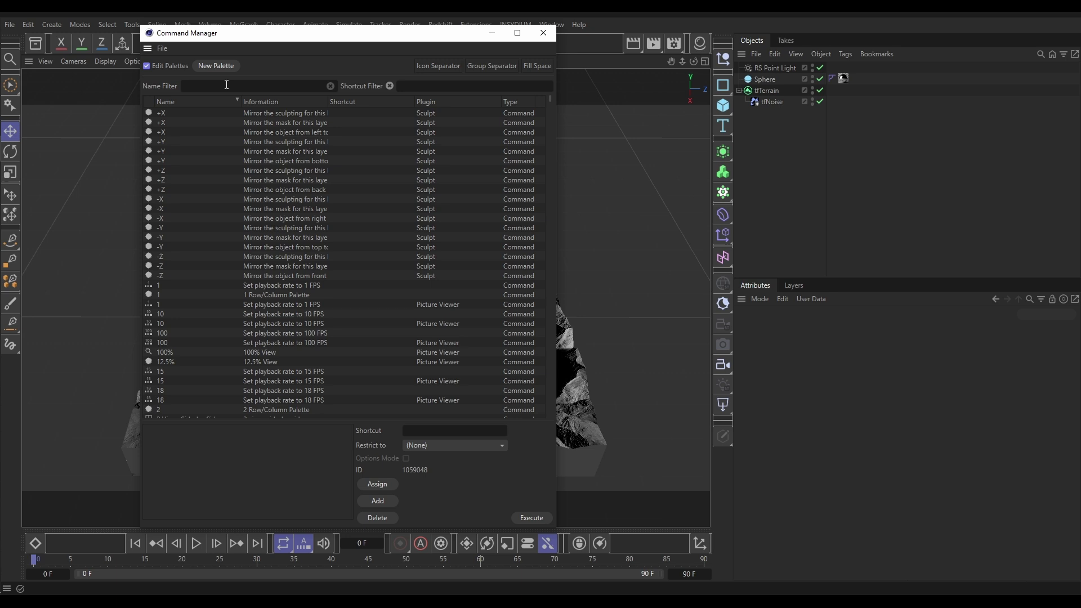
# - Create a new empty palette and dock it as a narrow column between the object creation toolbar and the Objects manager
pyautogui.click(219, 66)
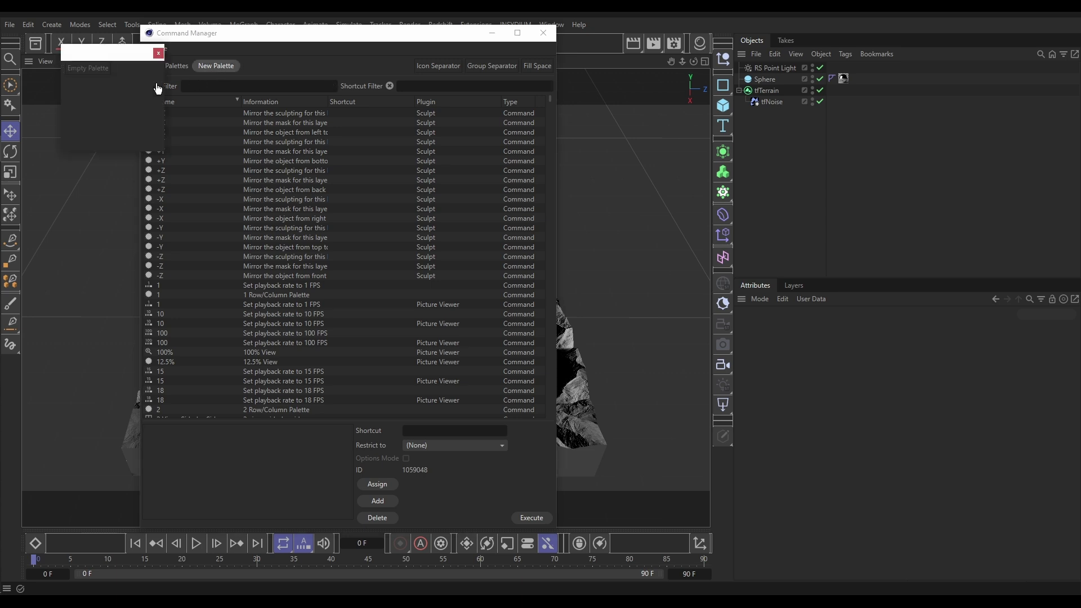
pyautogui.moveTo(114, 59); pyautogui.dragTo(99, 93)
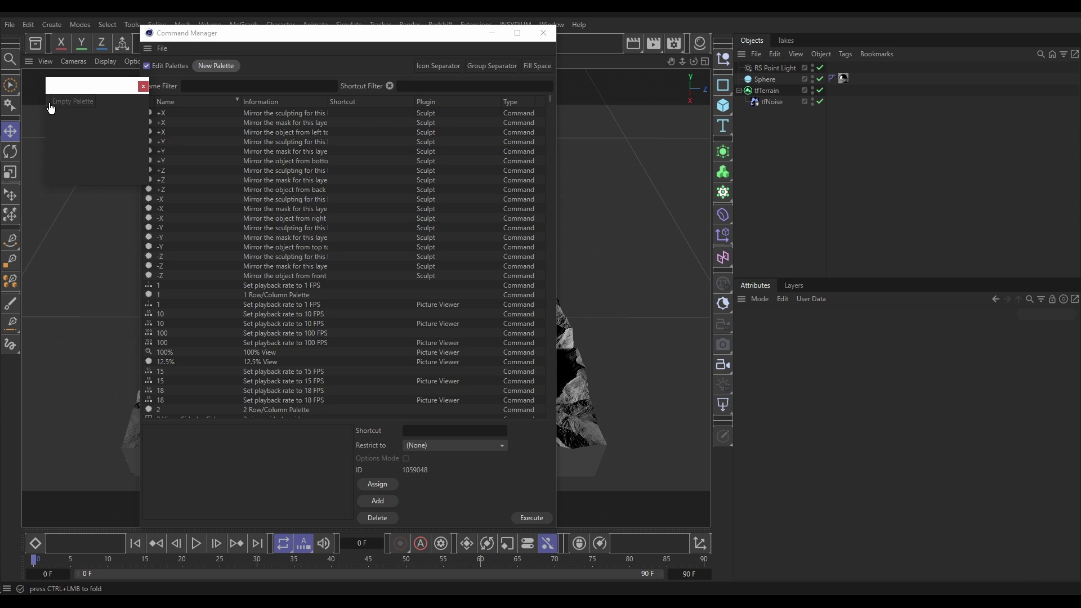
pyautogui.moveTo(51, 108); pyautogui.dragTo(730, 190)
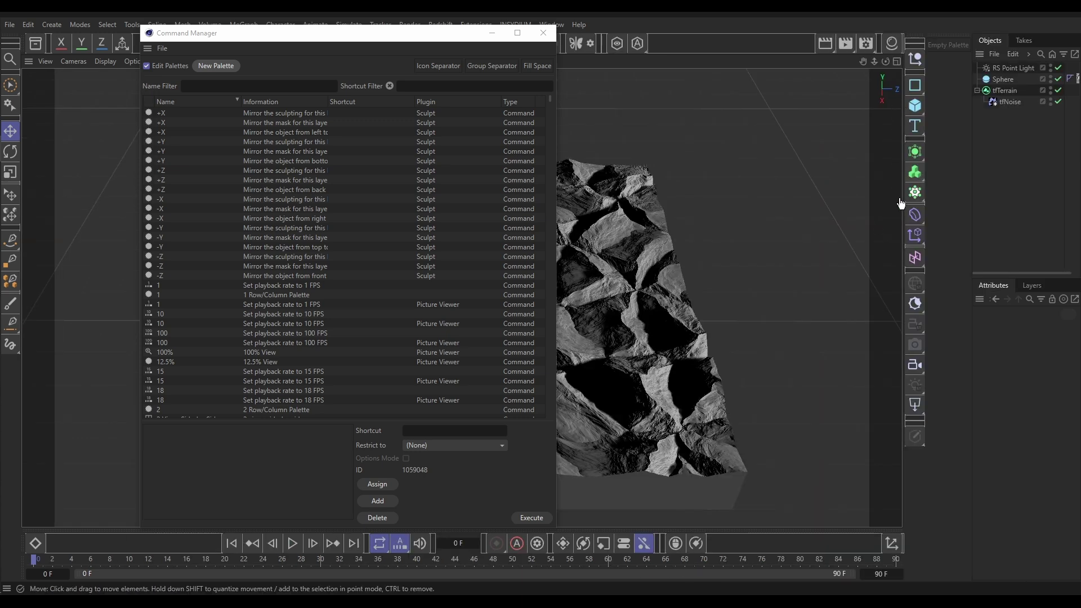
pyautogui.moveTo(900, 204); pyautogui.dragTo(730, 204)
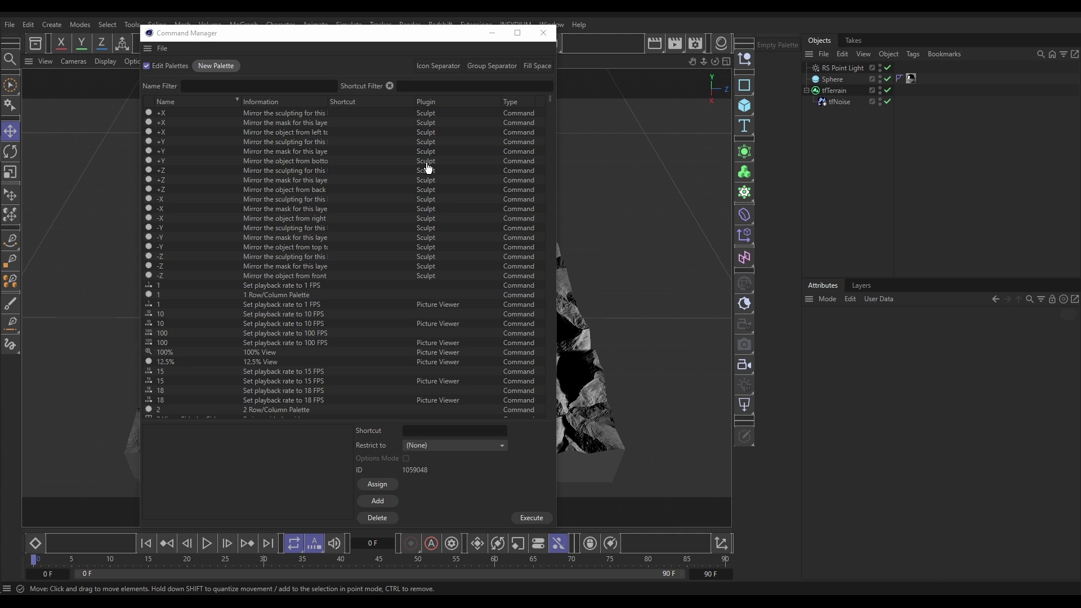
# - Tear off the INSYDIUM command list and move its mtDualGraph command group into the docked empty palette
pyautogui.moveTo(369, 36); pyautogui.dragTo(305, 60)
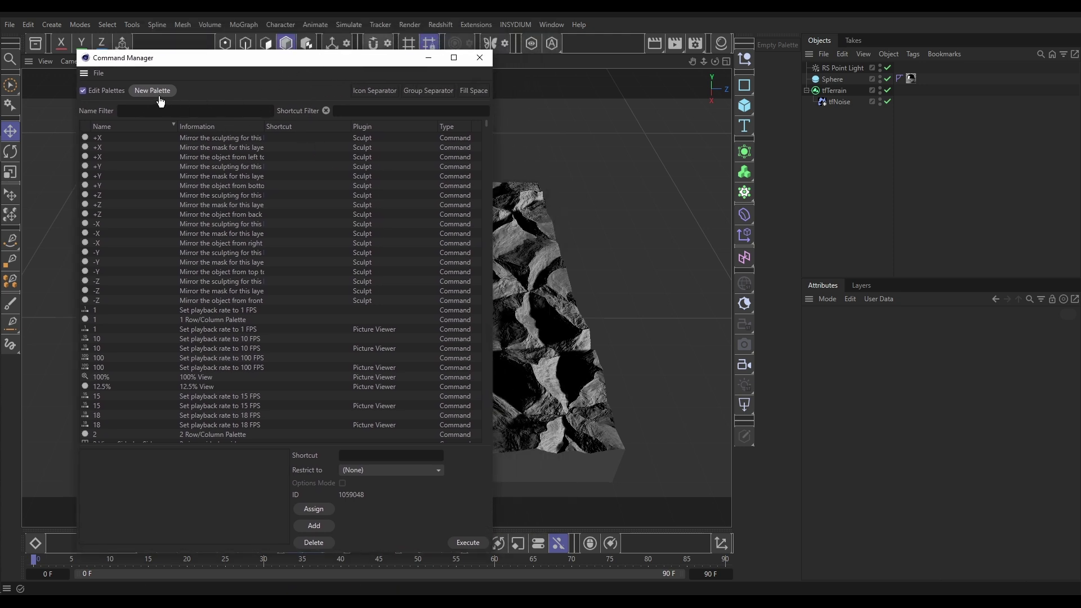
pyautogui.click(161, 111)
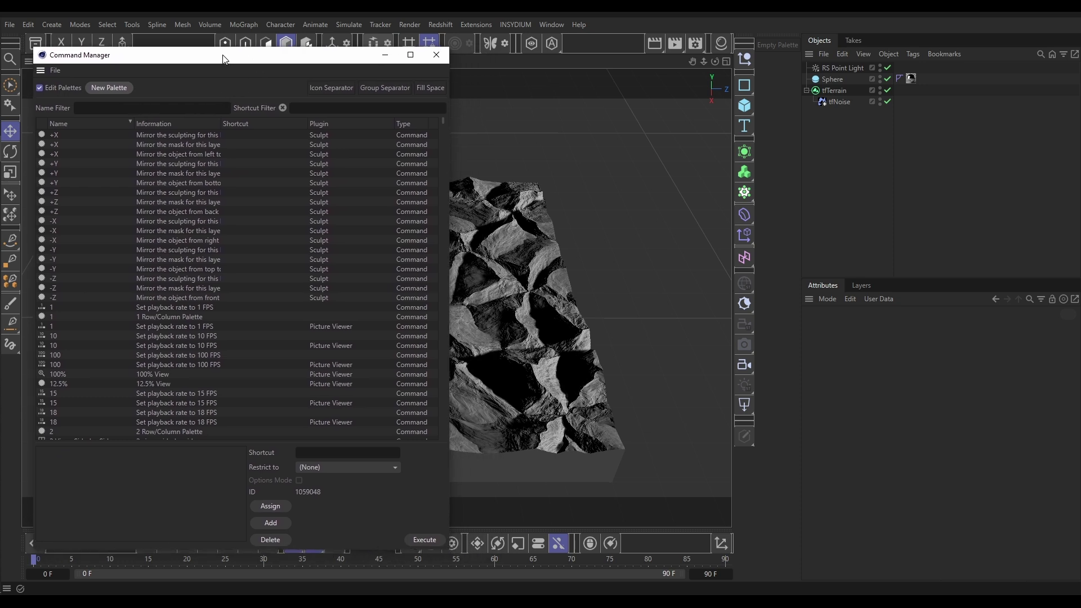
pyautogui.moveTo(222, 58); pyautogui.dragTo(223, 52)
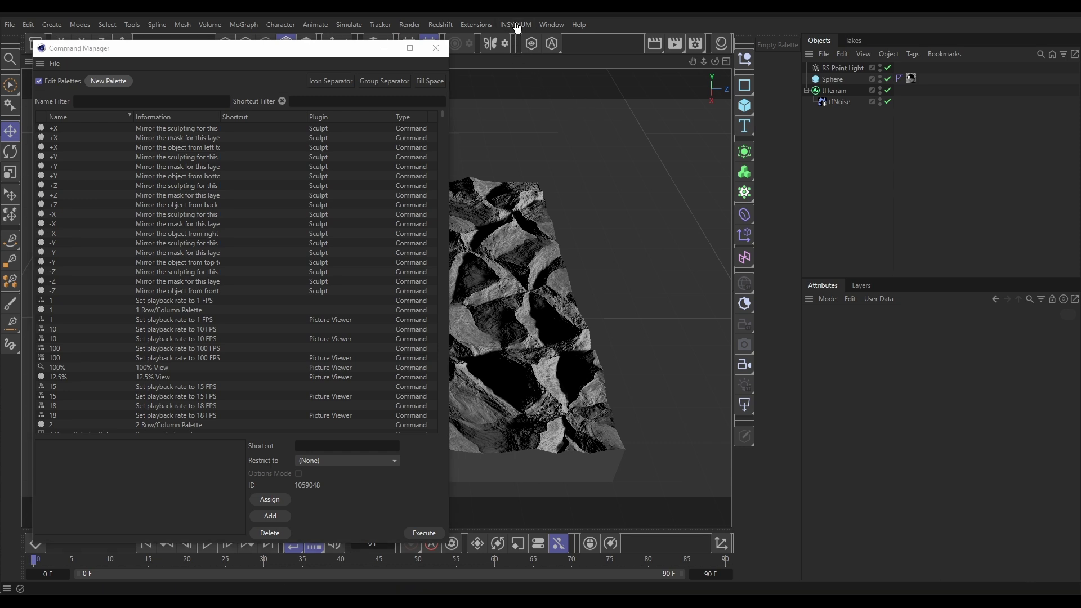
pyautogui.click(517, 25)
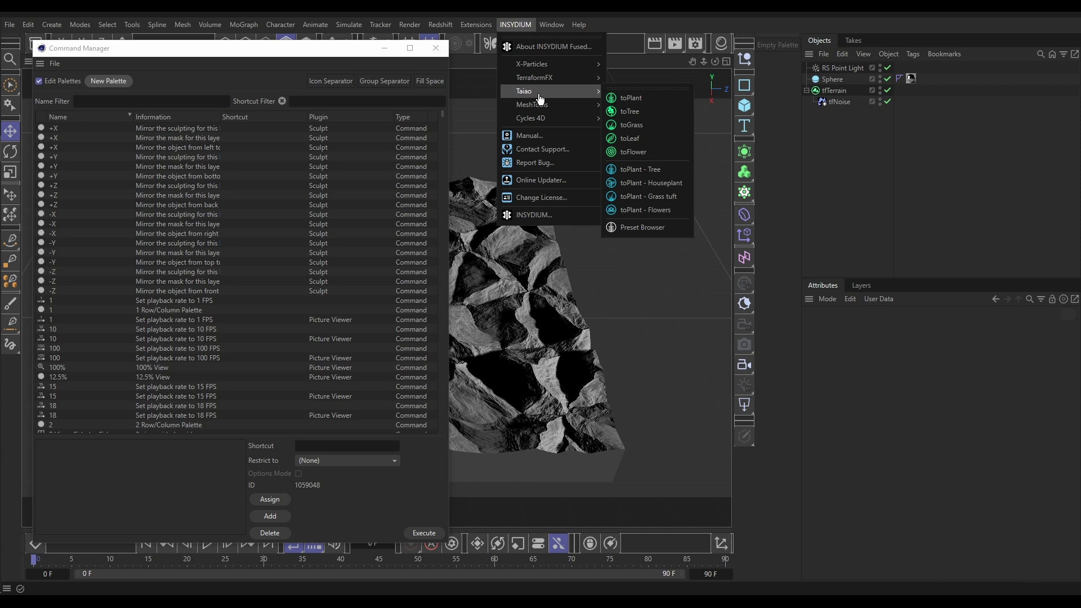
pyautogui.moveTo(562, 106)
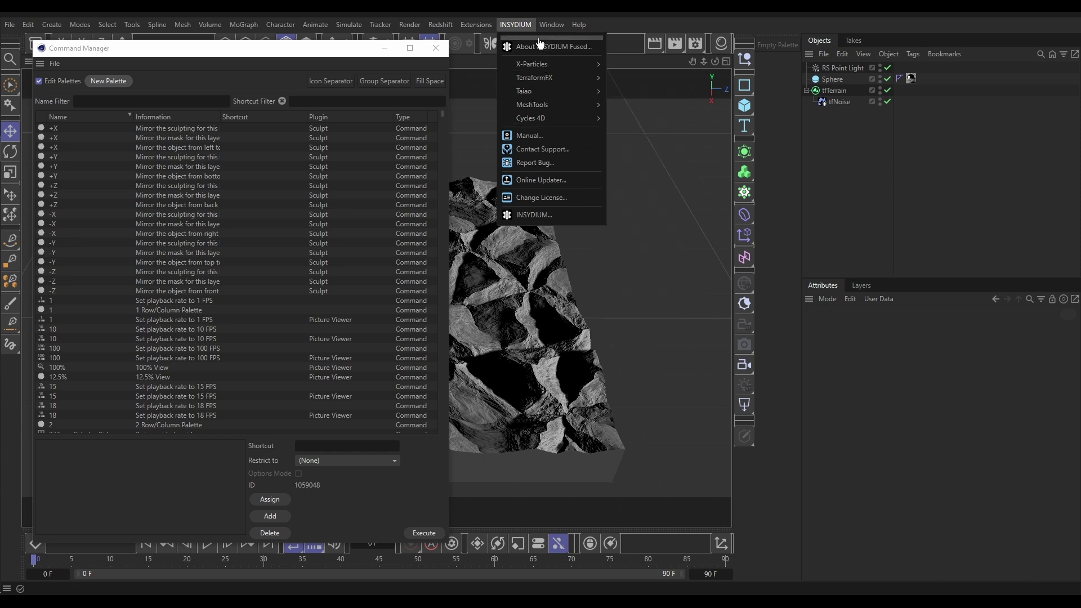
pyautogui.click(538, 38)
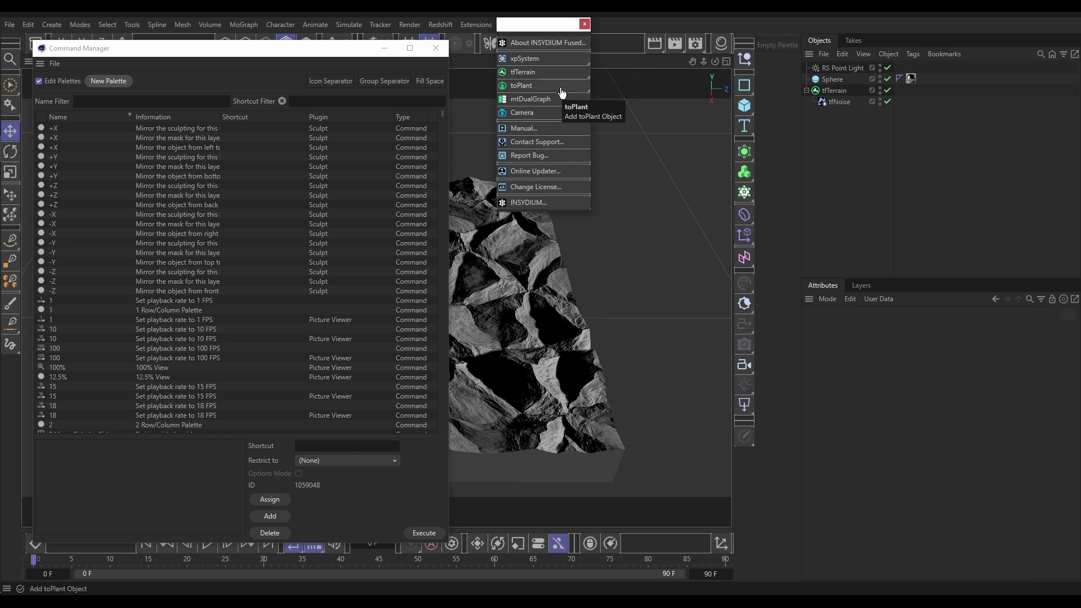
pyautogui.moveTo(515, 103)
pyautogui.mouseDown()
pyautogui.moveTo(649, 110)
pyautogui.moveTo(771, 93)
pyautogui.mouseUp()
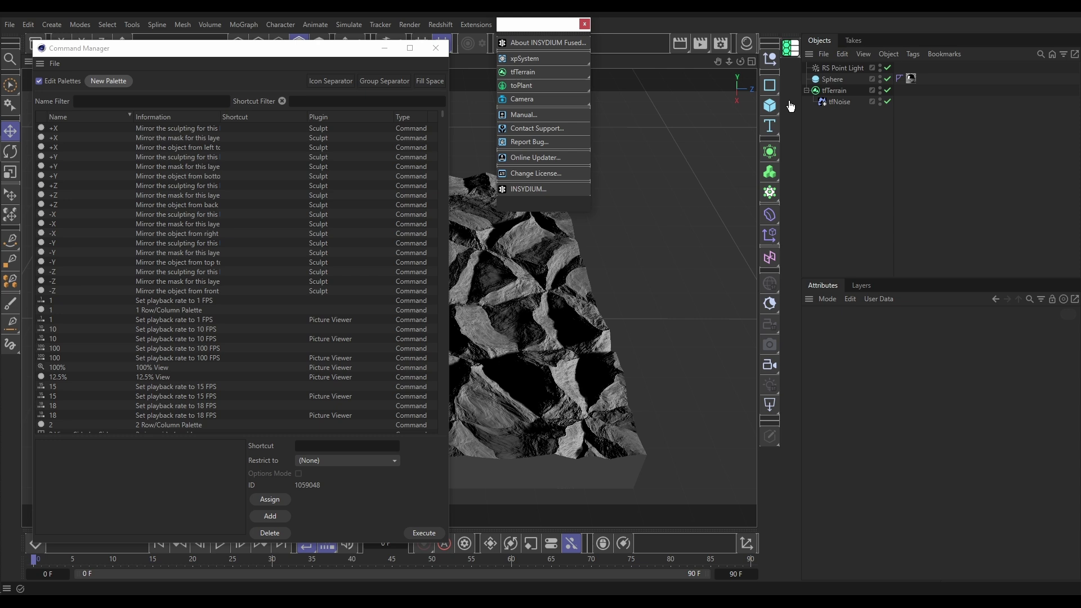
pyautogui.click(584, 24)
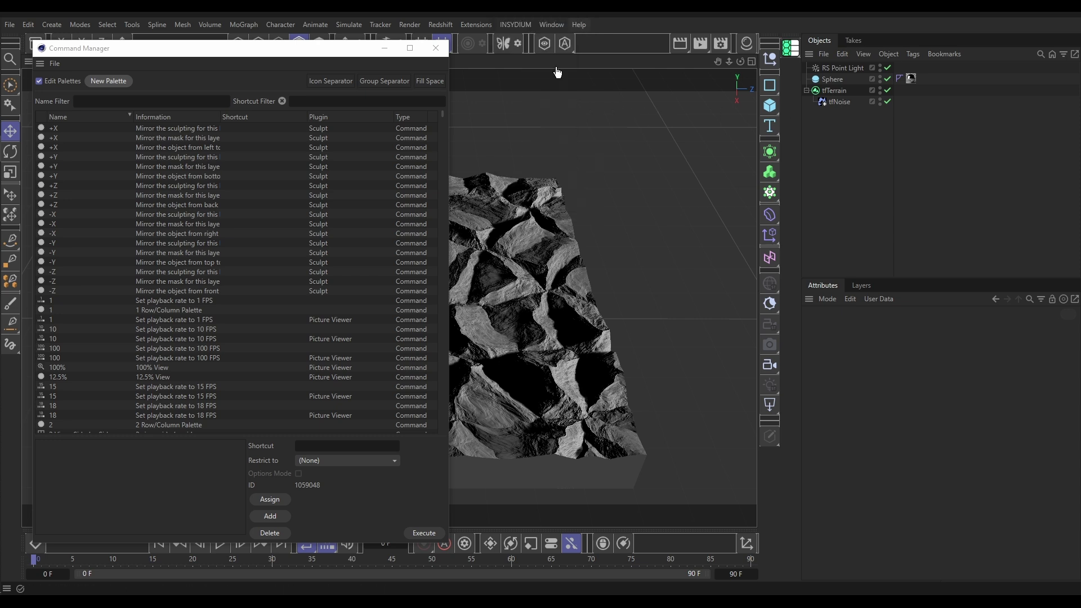
# - Tear off the X-Particles command list from the INSYDIUM commands and place it beside the Command Manager
pyautogui.click(516, 24)
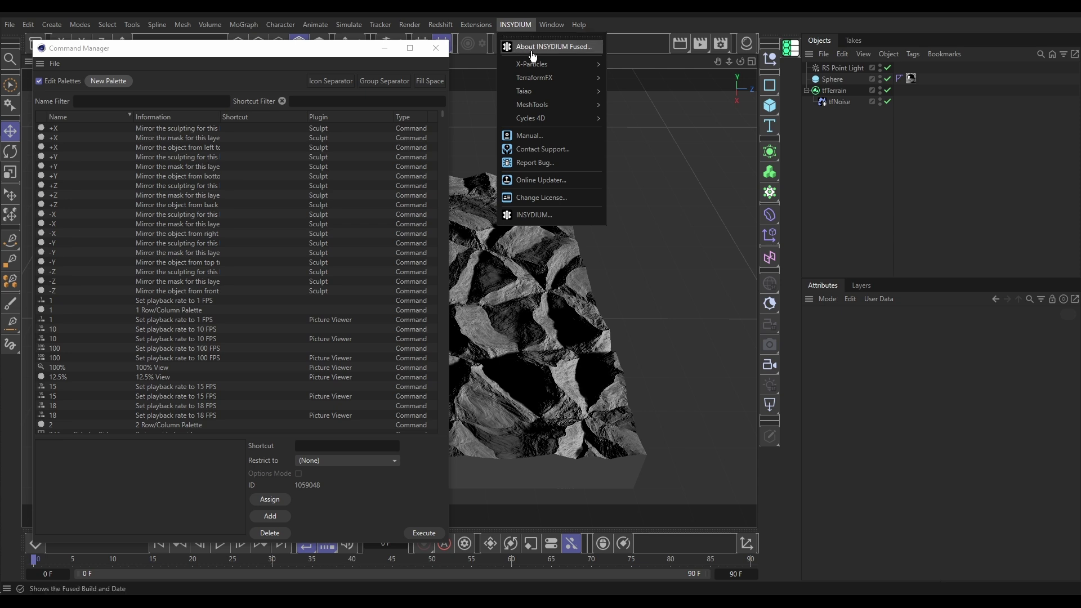
pyautogui.moveTo(541, 66)
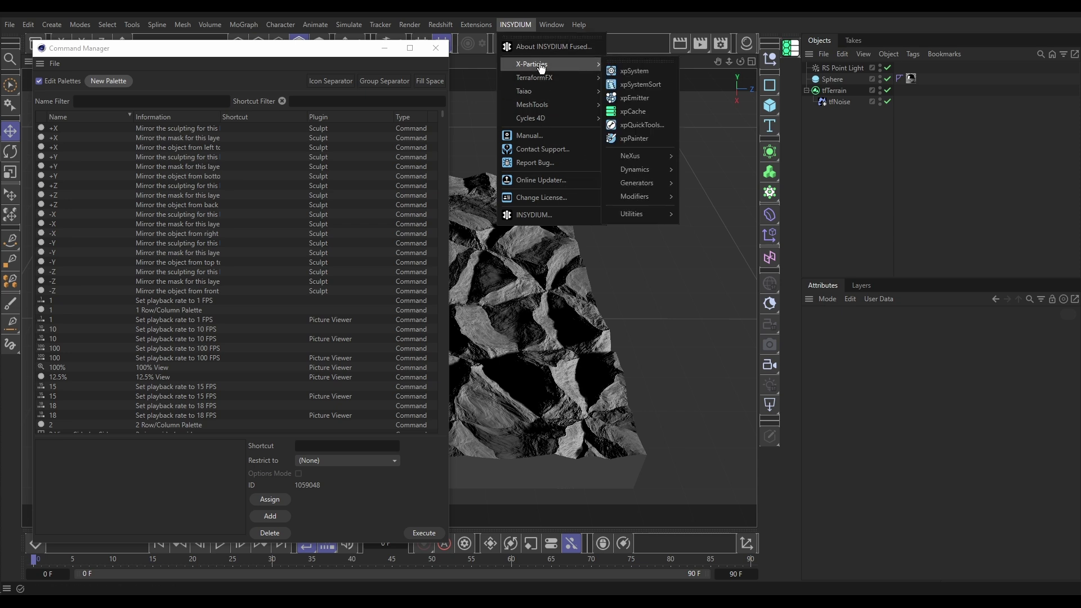
pyautogui.moveTo(639, 158)
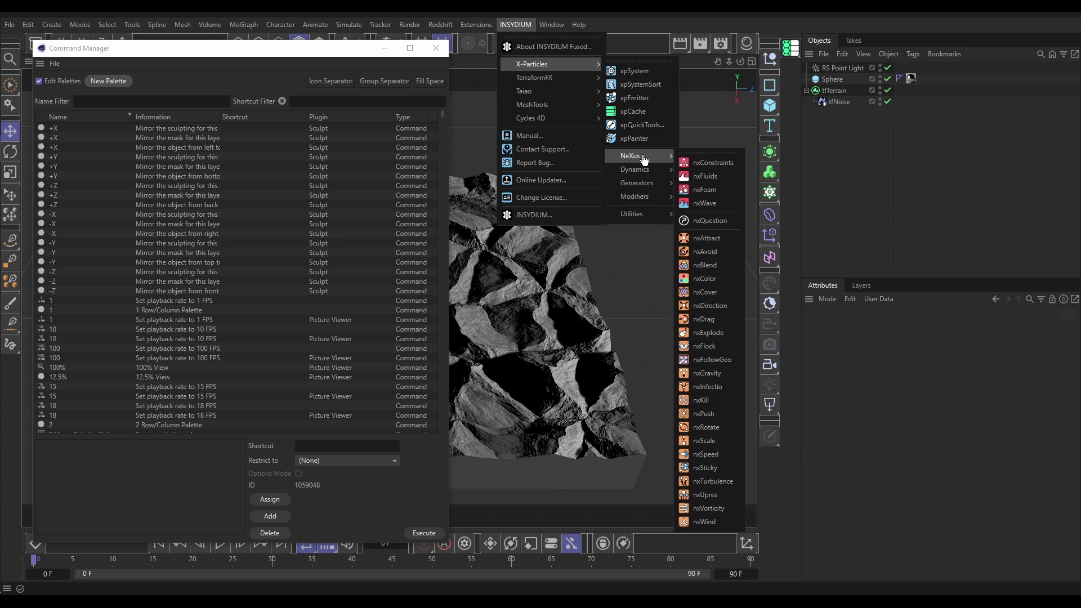
pyautogui.click(627, 62)
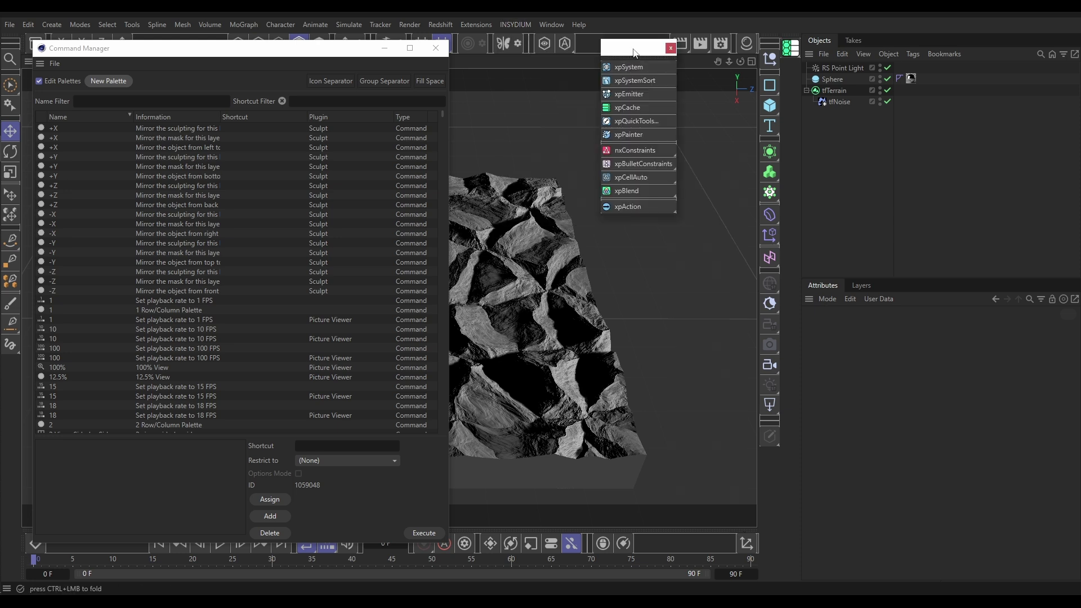
pyautogui.moveTo(630, 49); pyautogui.dragTo(546, 47)
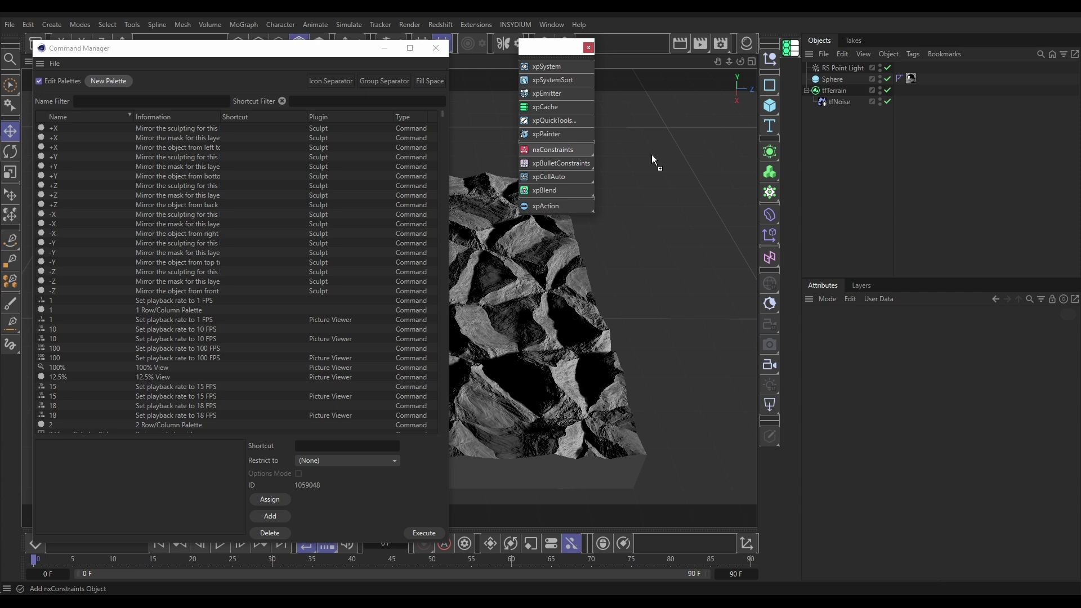
# - Move the nxConstraints group, xpEmitter and xpCache into the docked custom palette, and close the torn-off X-Particles list
pyautogui.moveTo(764, 113); pyautogui.dragTo(791, 66)
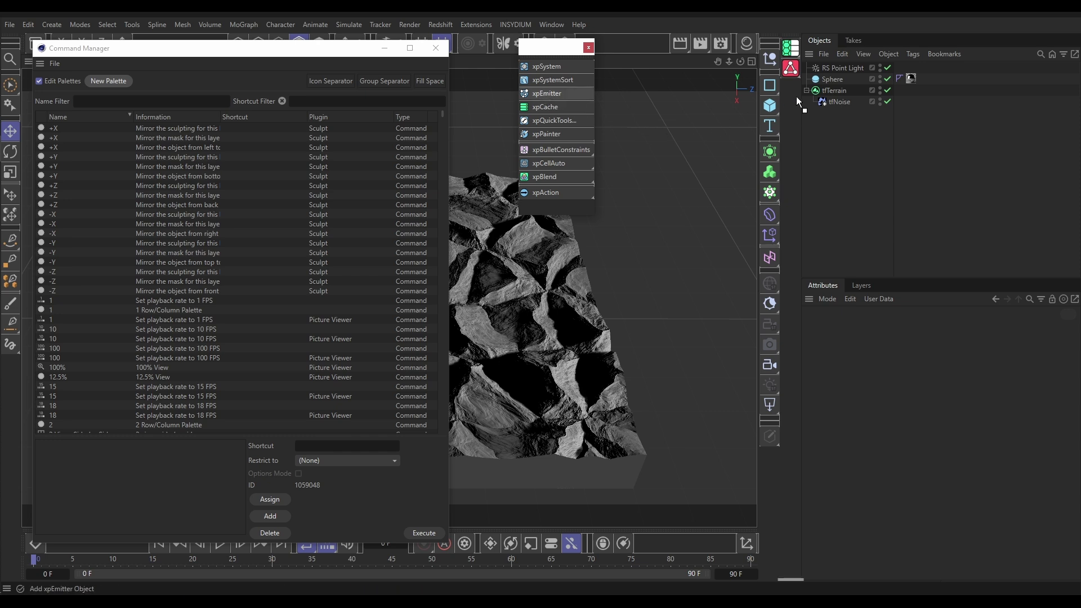
pyautogui.moveTo(791, 79); pyautogui.dragTo(791, 74)
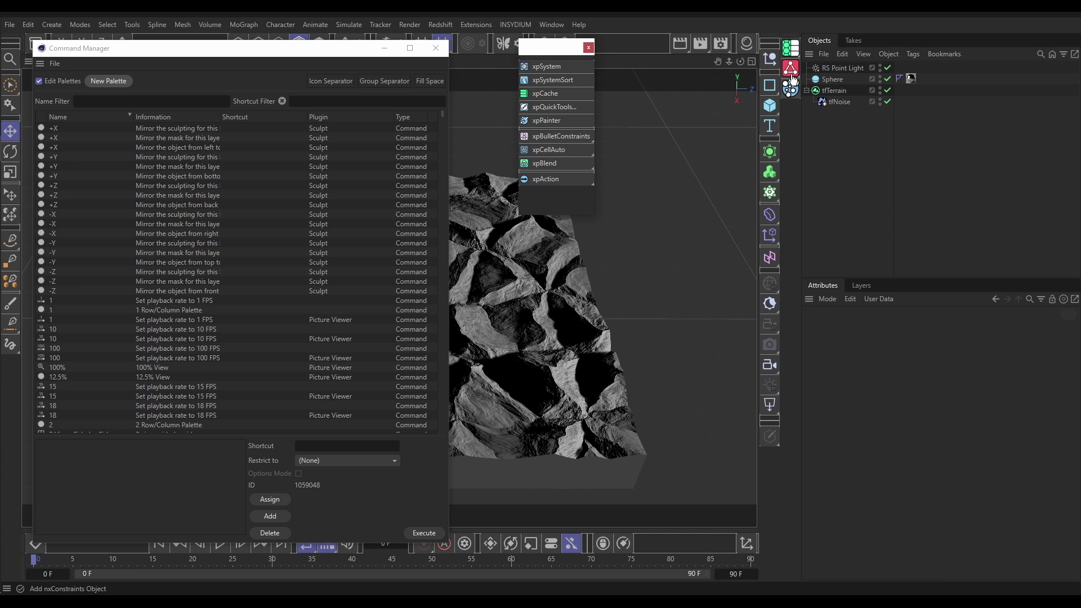
pyautogui.moveTo(545, 94); pyautogui.dragTo(790, 98)
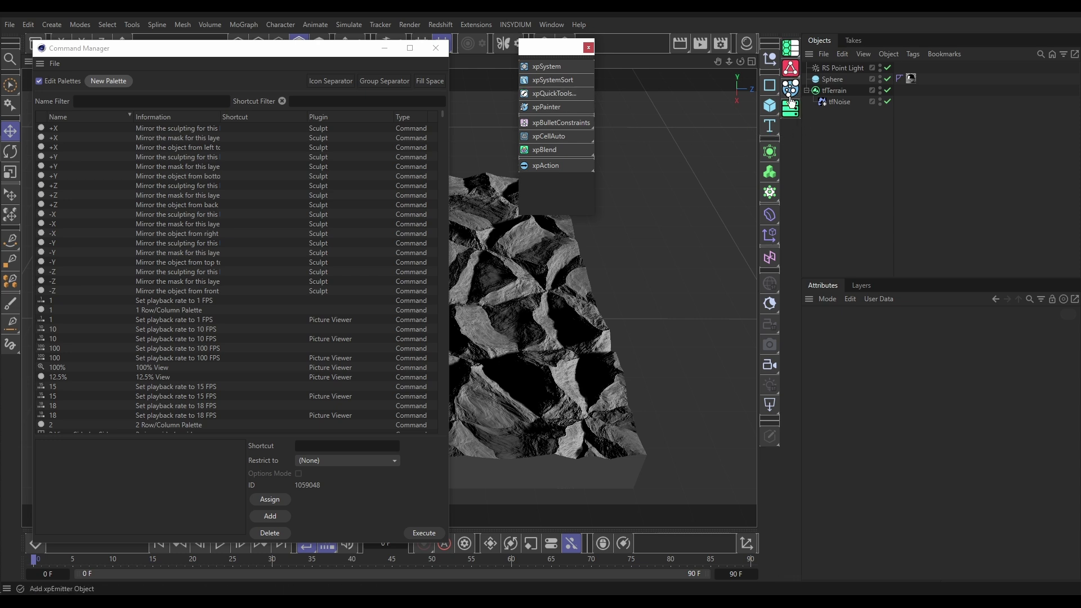
pyautogui.click(588, 48)
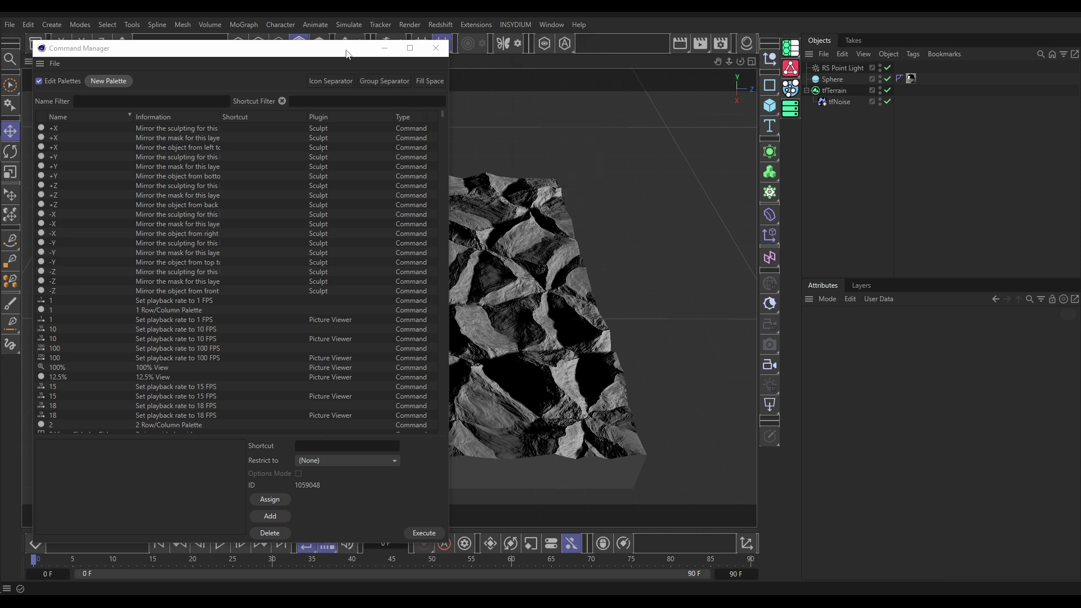
# - Insert a group separator between the mtDualGraph and nxConstraints groups in the custom palette, and close the Command Manager
pyautogui.moveTo(347, 49); pyautogui.dragTo(481, 37)
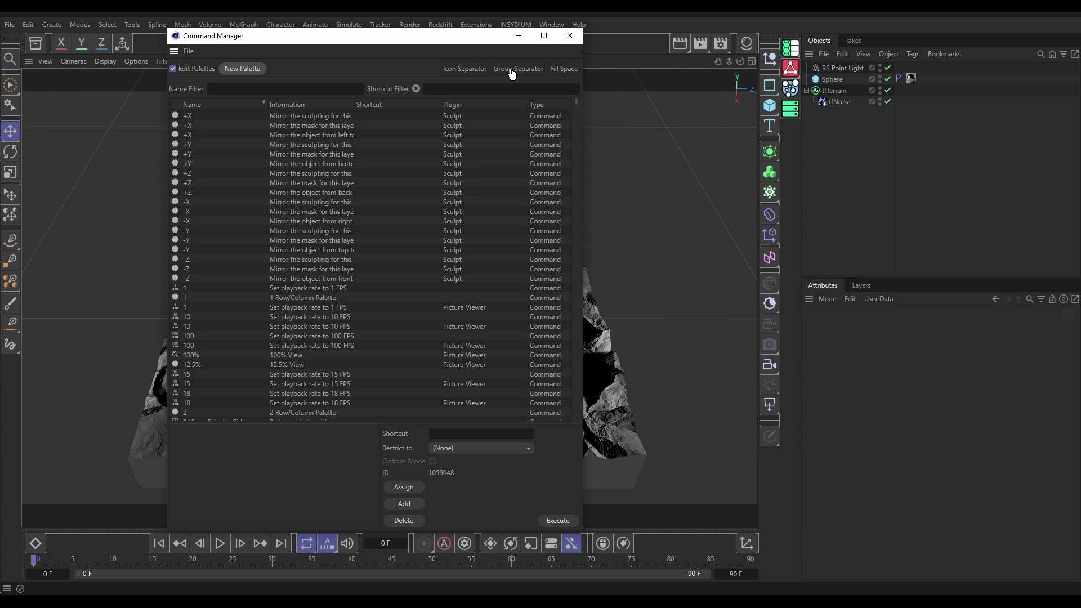
pyautogui.moveTo(509, 72); pyautogui.dragTo(792, 67)
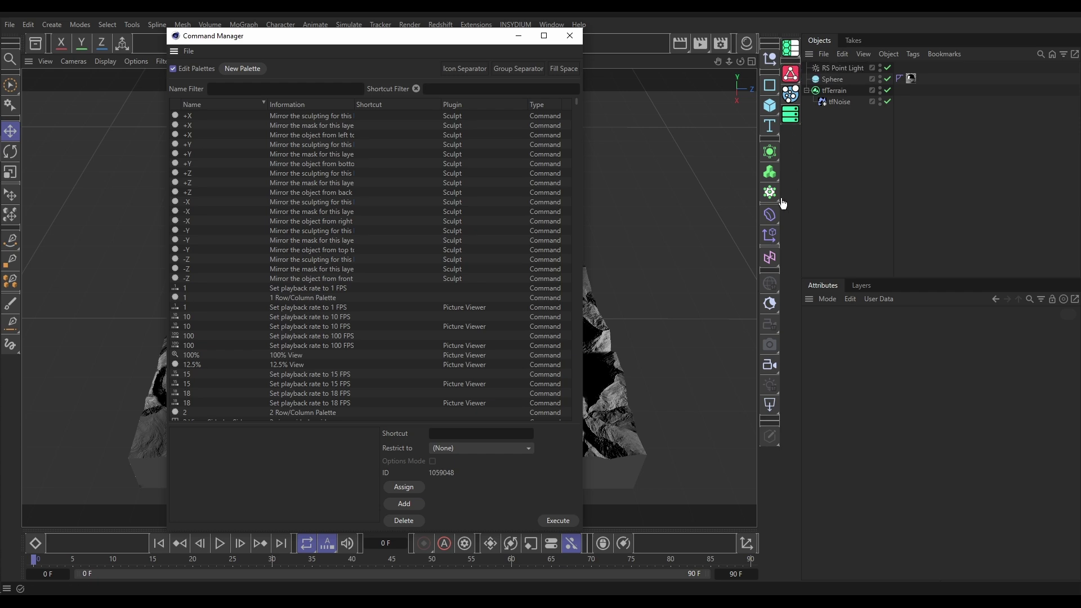
pyautogui.click(570, 36)
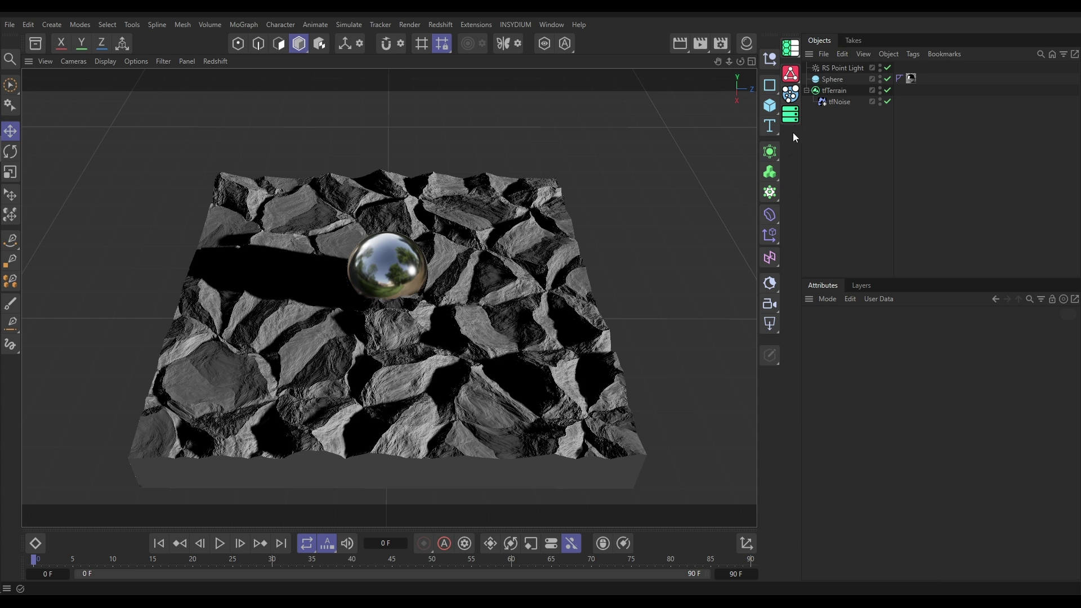
pyautogui.click(509, 24)
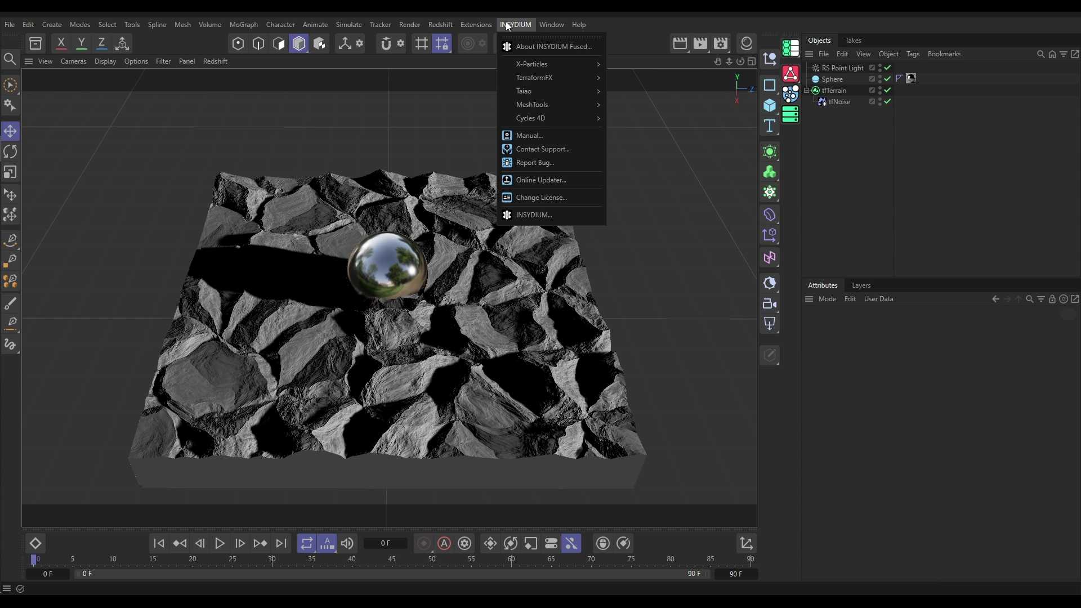
pyautogui.moveTo(530, 68)
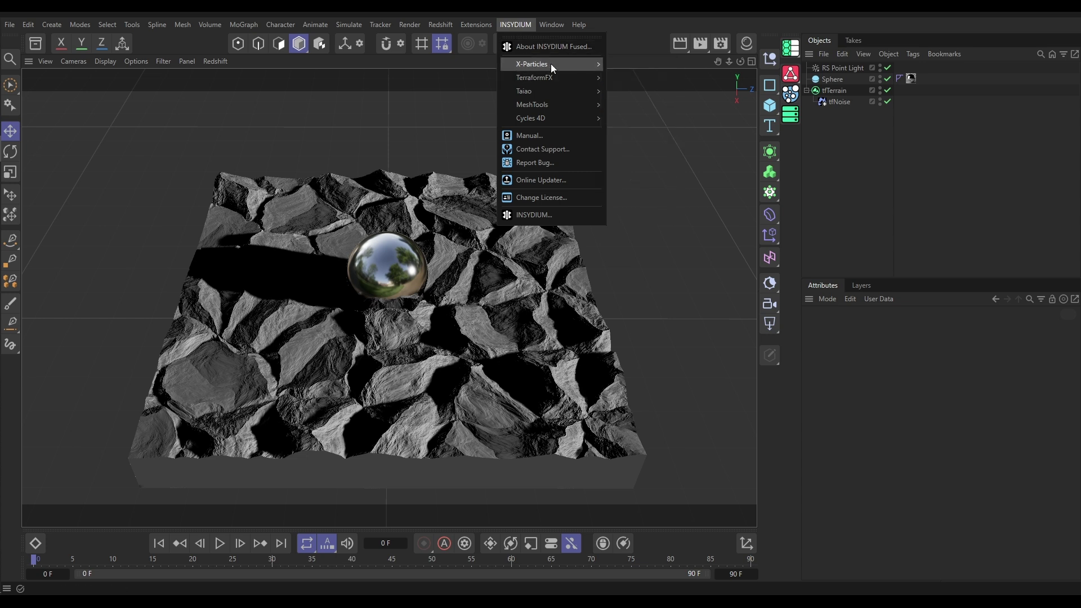
pyautogui.click(632, 32)
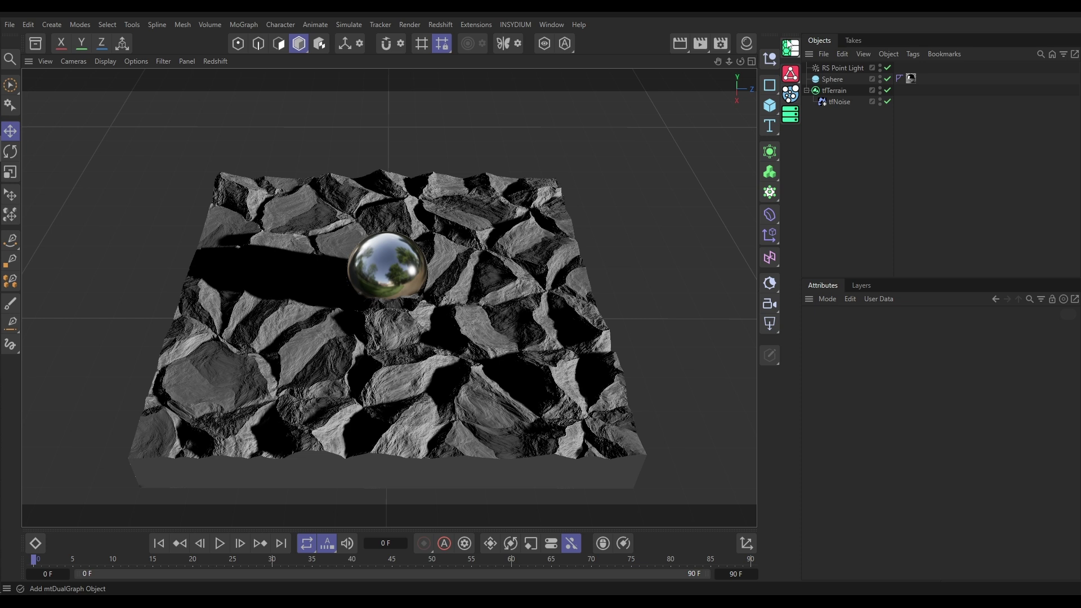
pyautogui.click(792, 49)
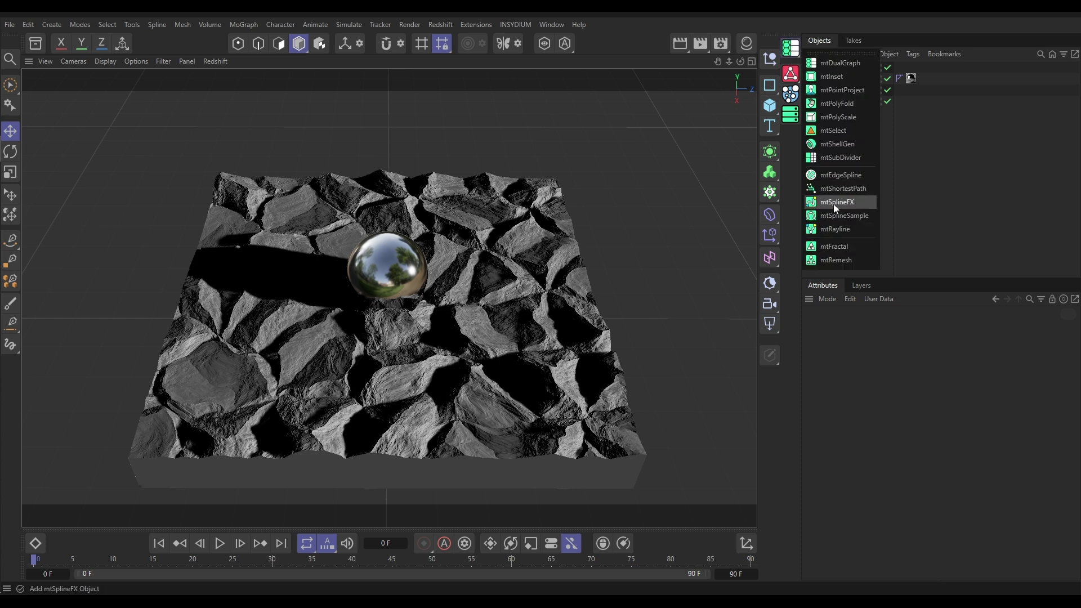
pyautogui.click(946, 143)
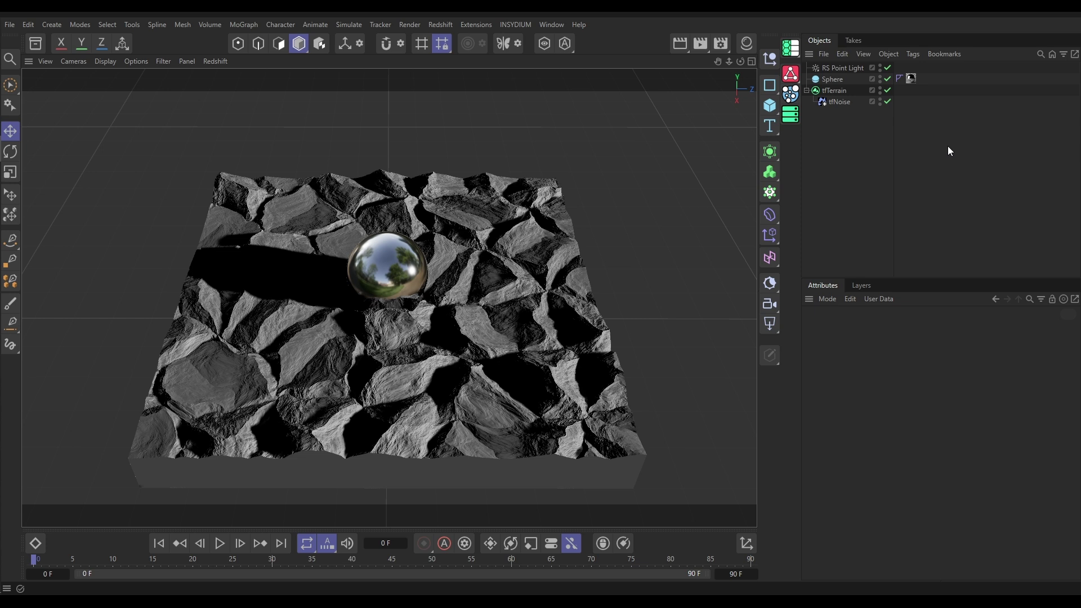
# - Add an mtSelect object and an mtInset object to the scene from the custom palette's MeshTools group
pyautogui.click(791, 50)
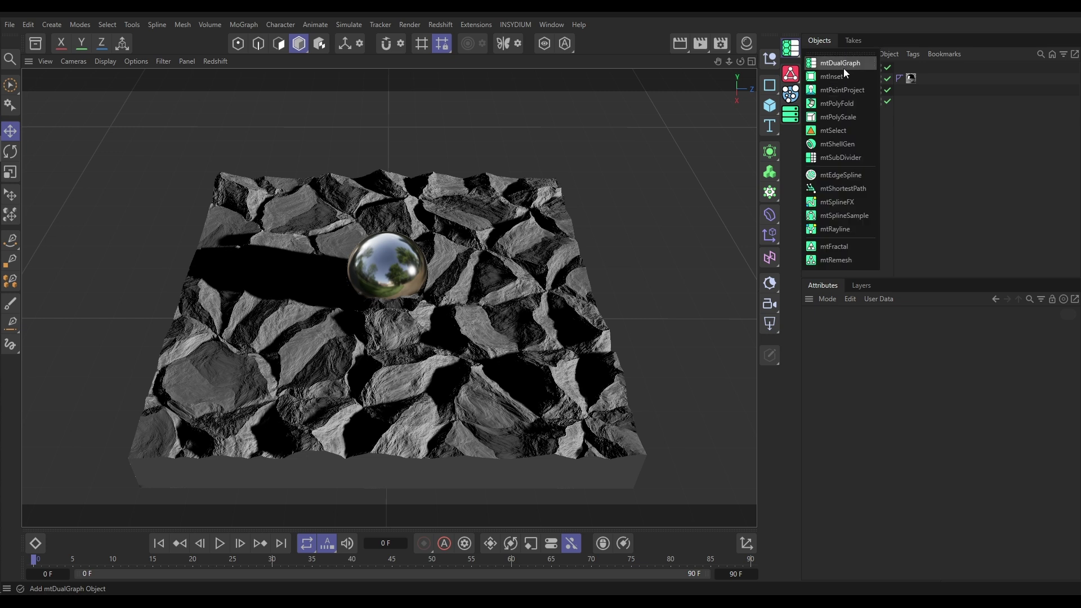
pyautogui.click(834, 130)
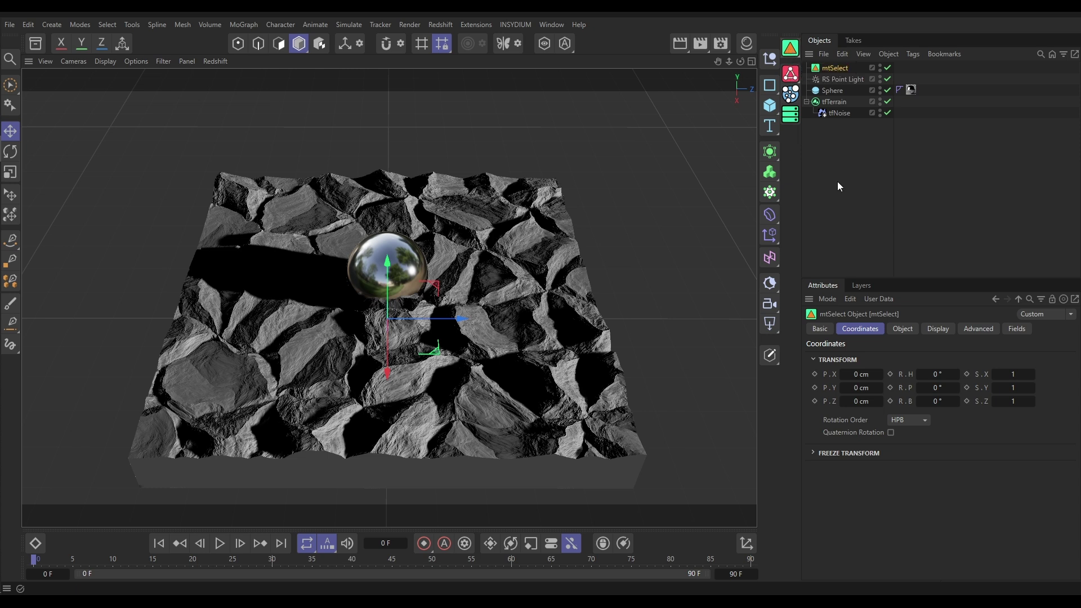
pyautogui.click(790, 49)
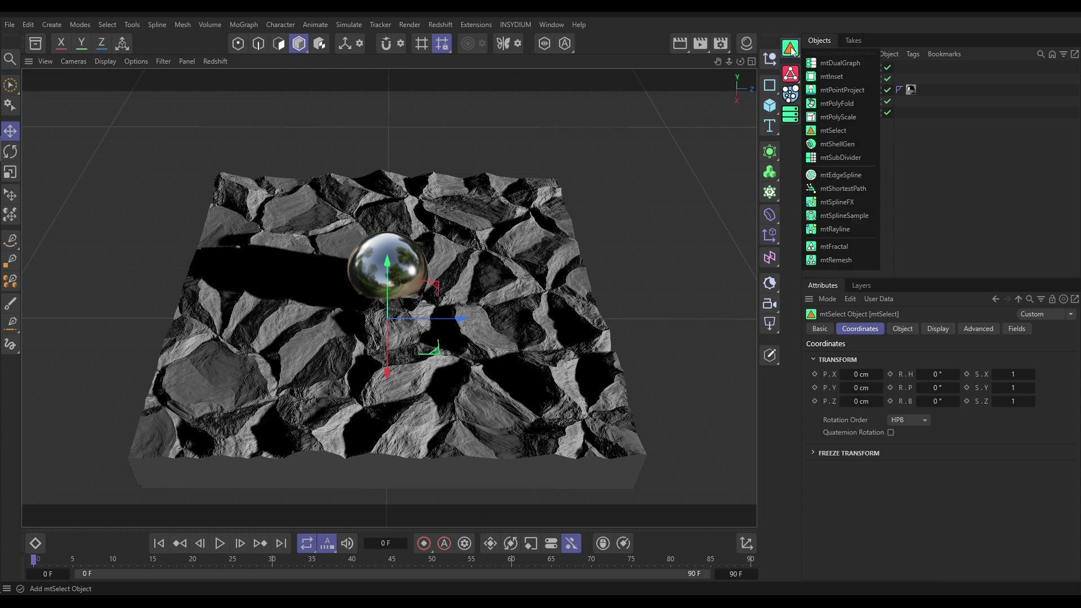
pyautogui.click(831, 76)
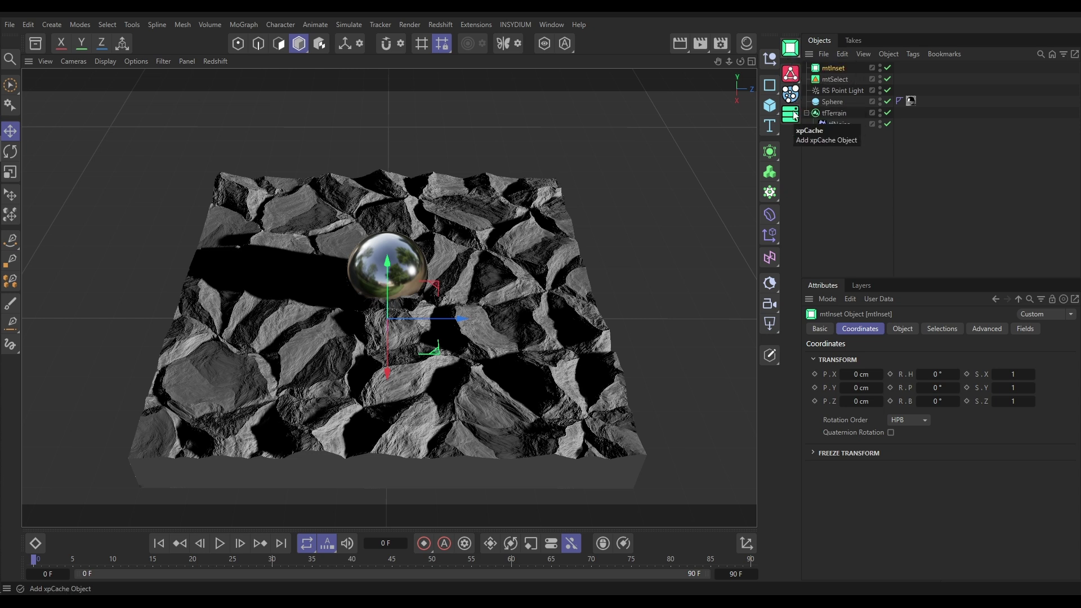
# - Lock the icon of the MeshTools group on mtInset, and add an mtShellGen object from that group
pyautogui.rightClick(789, 50)
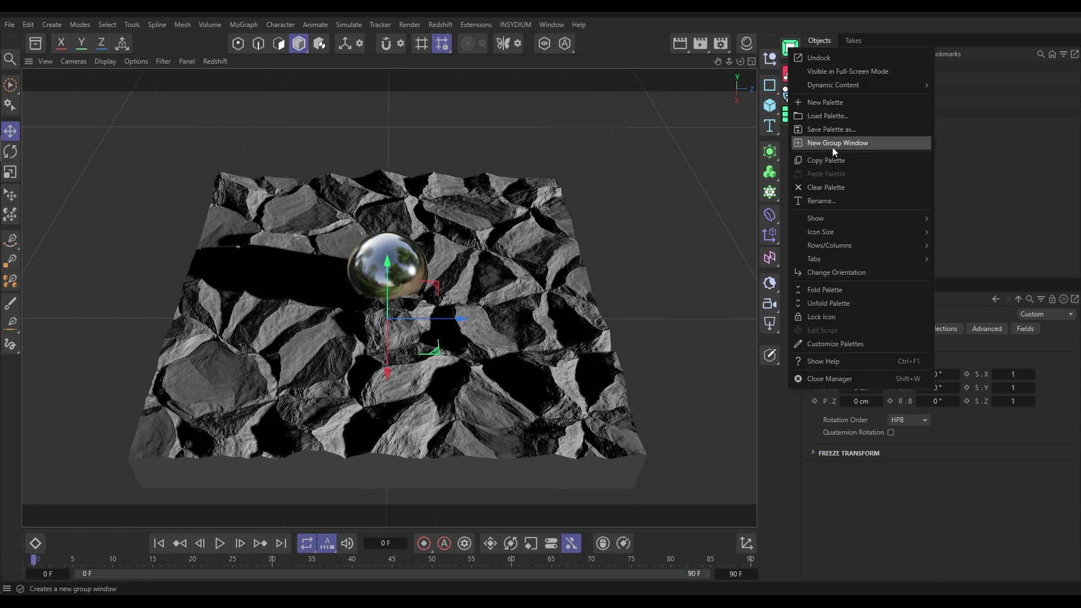
pyautogui.click(818, 316)
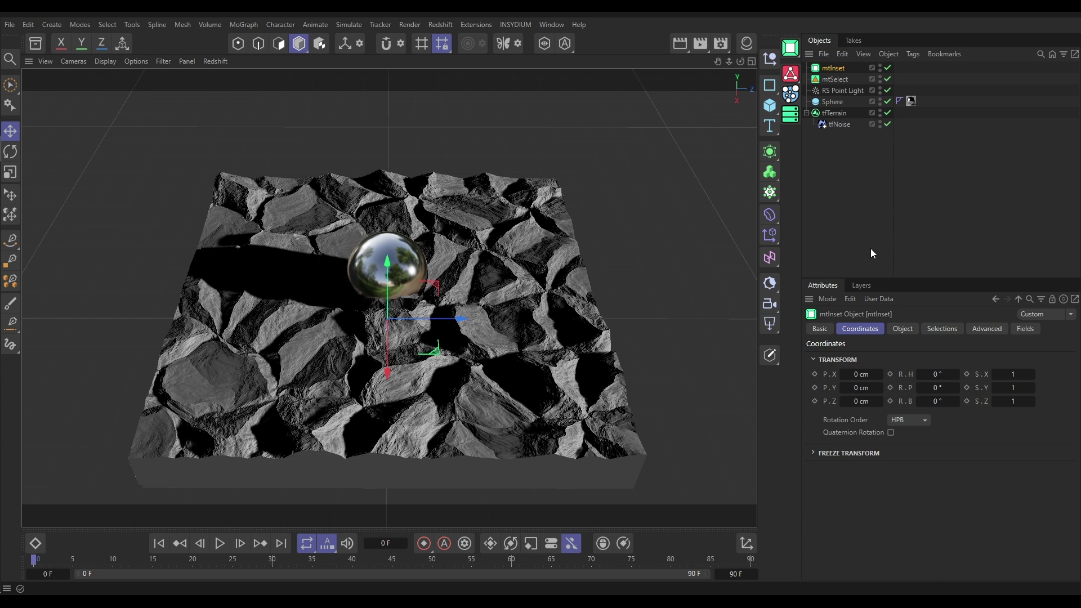
pyautogui.click(789, 49)
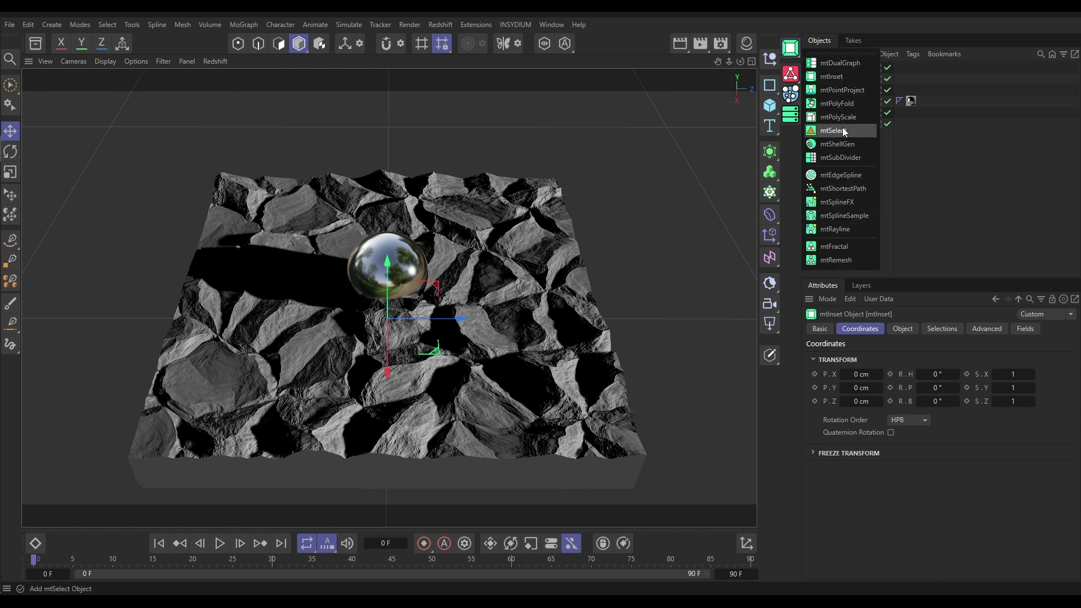
pyautogui.click(831, 146)
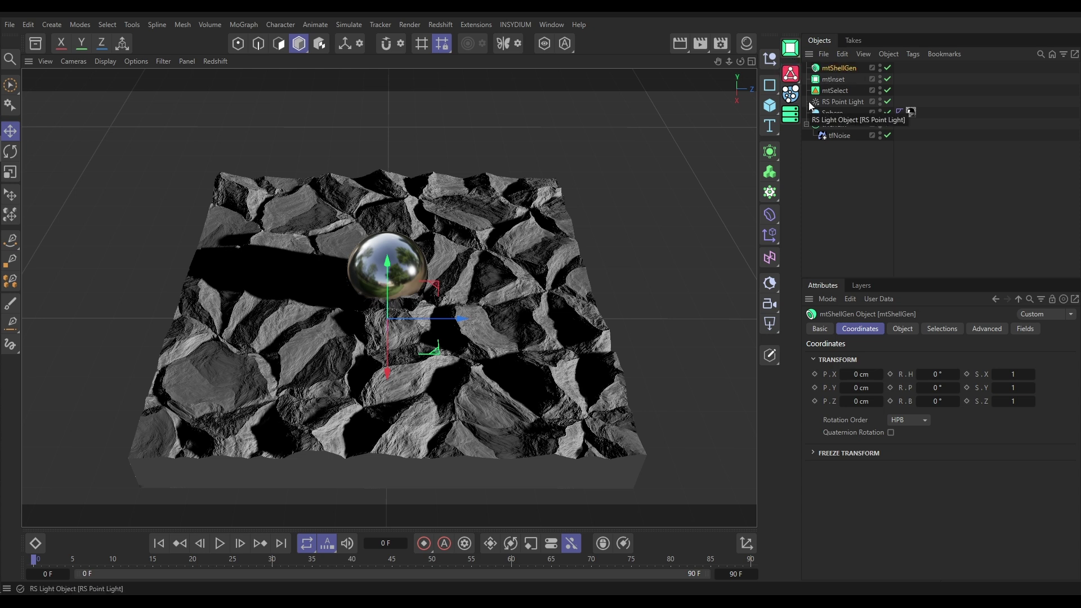
# - Add an nxAttract modifier from the custom palette's NeXus group and lock the group's icon on it
pyautogui.click(791, 74)
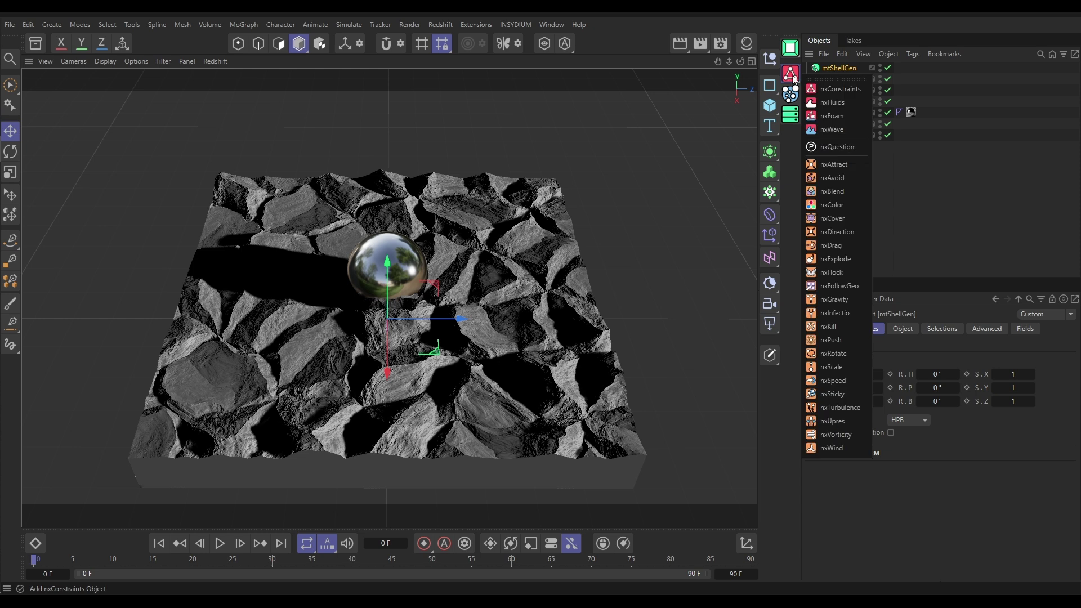
pyautogui.click(833, 164)
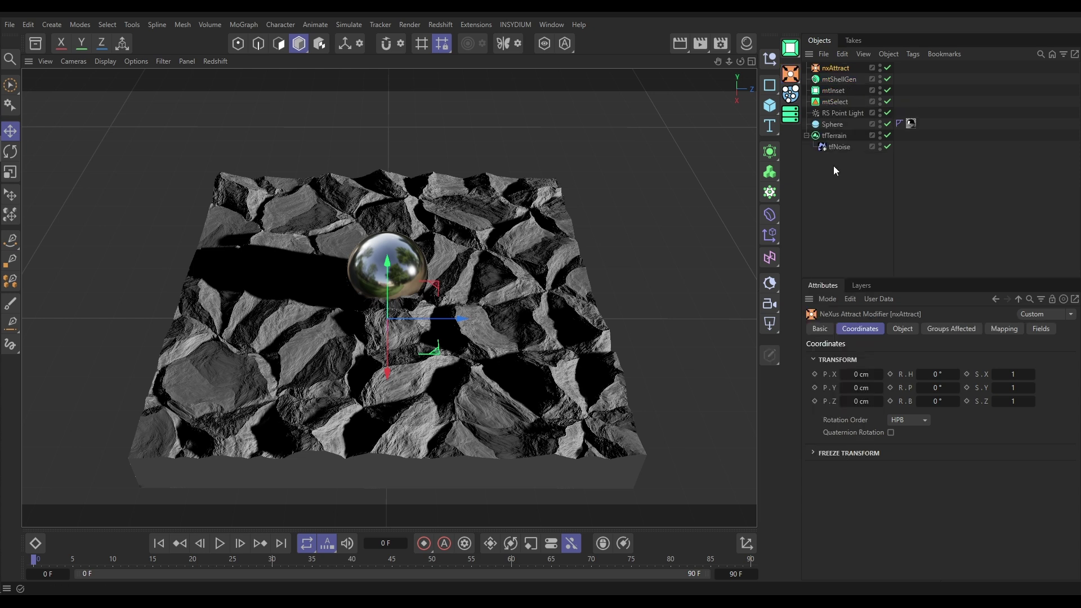
pyautogui.rightClick(791, 75)
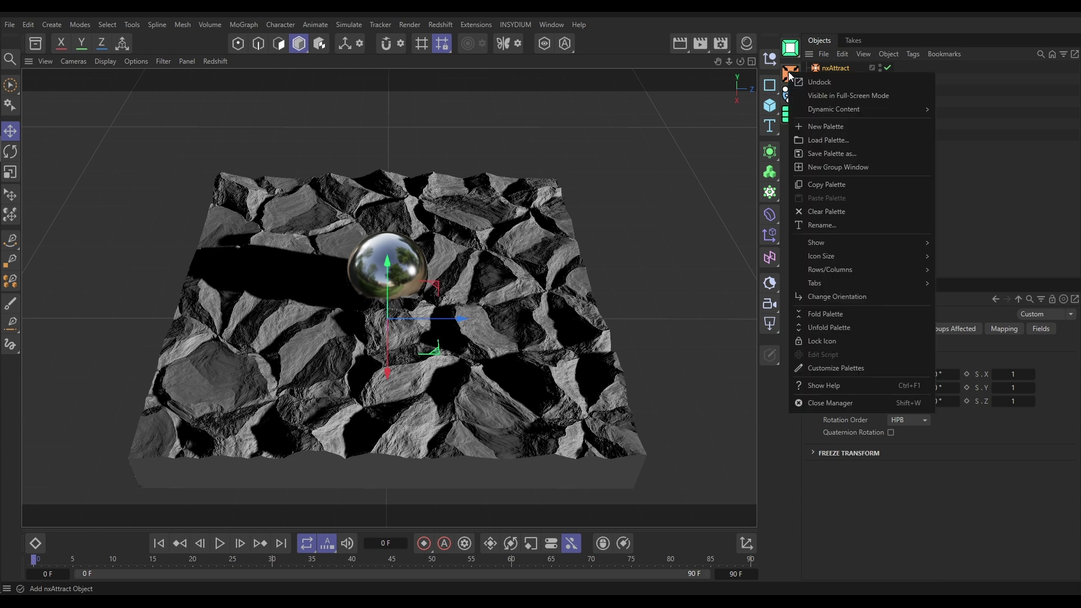
pyautogui.click(838, 339)
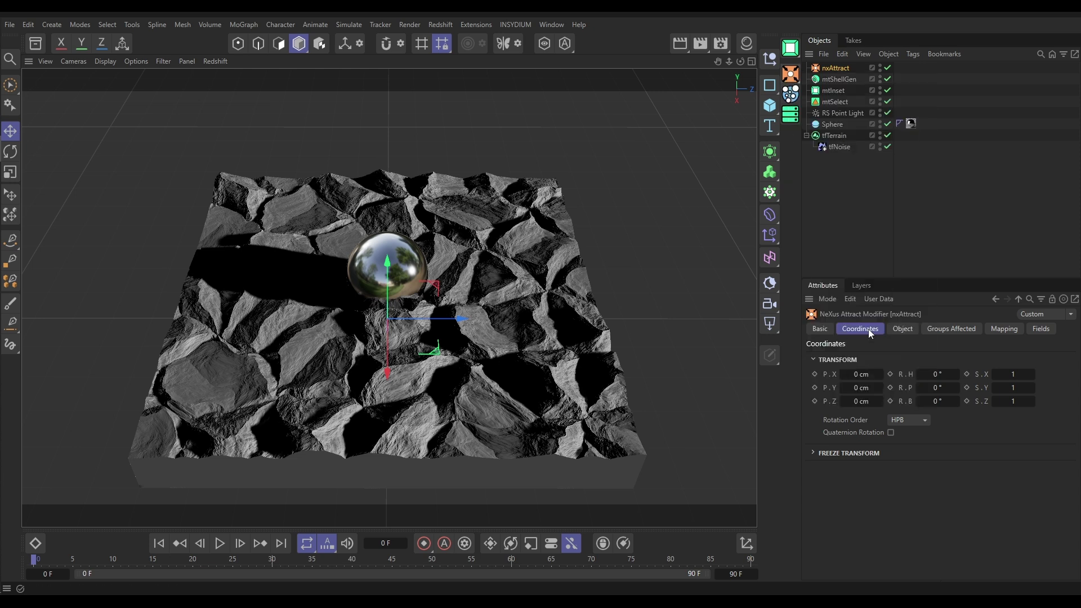
# - Try the Small Icons size on the custom palette
pyautogui.rightClick(789, 163)
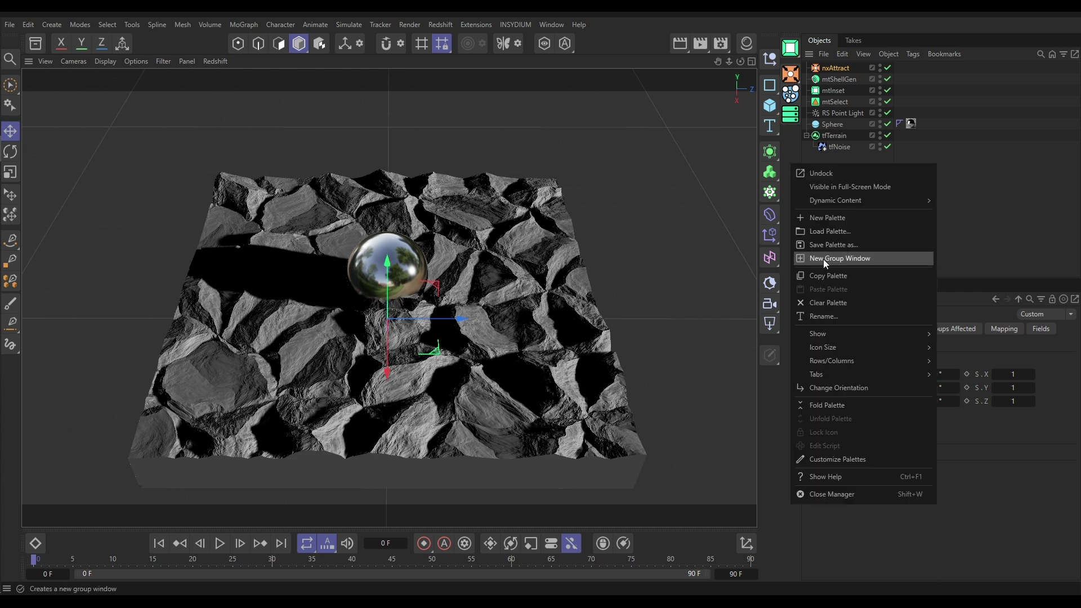
pyautogui.moveTo(852, 347)
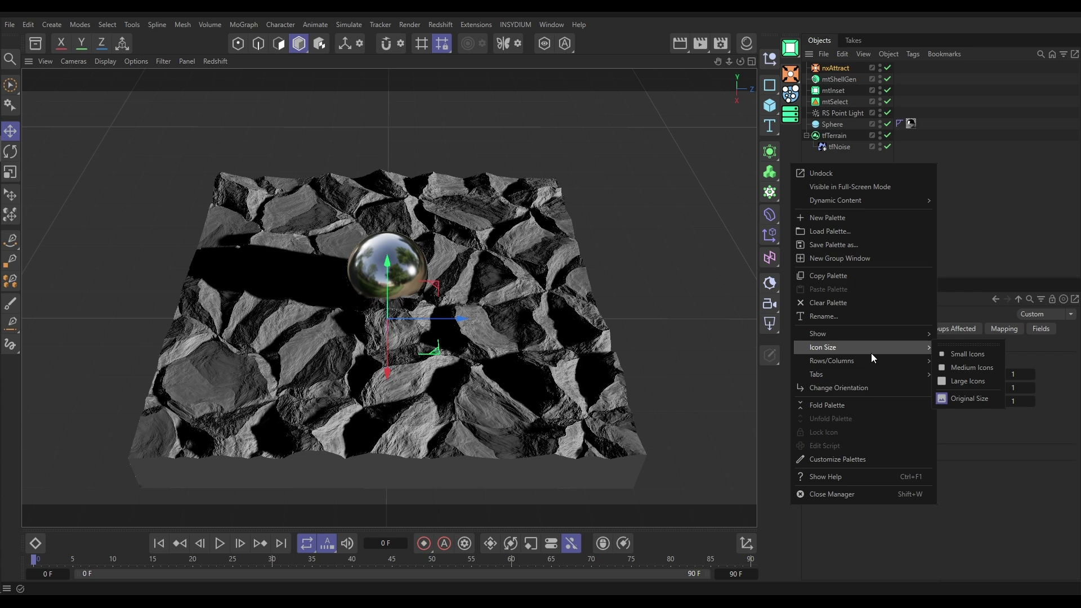
pyautogui.click(954, 356)
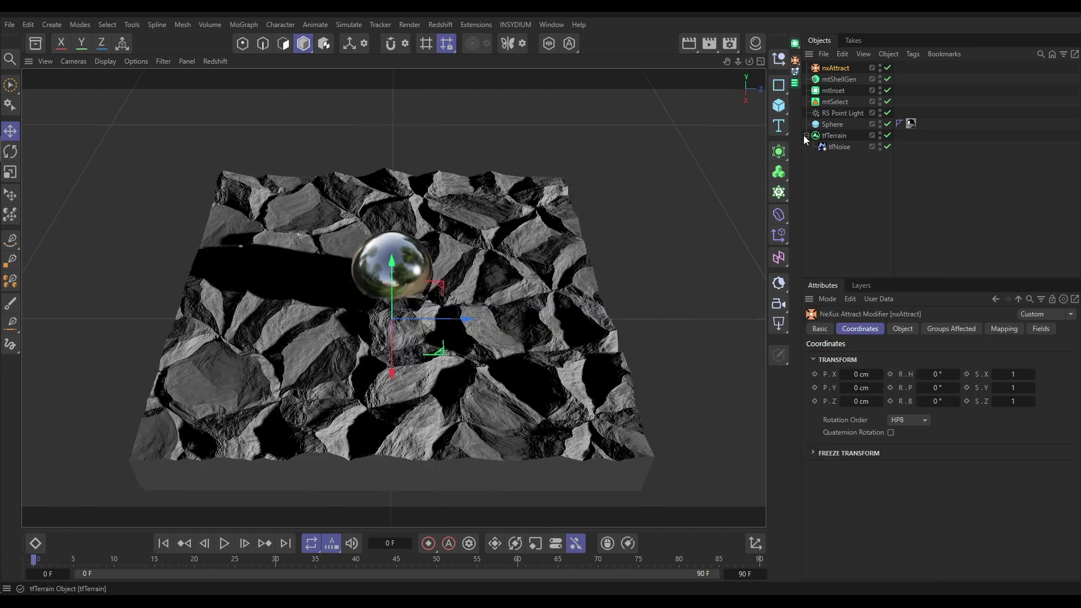
# - Set the custom palette's icon size to Large Icons
pyautogui.rightClick(795, 113)
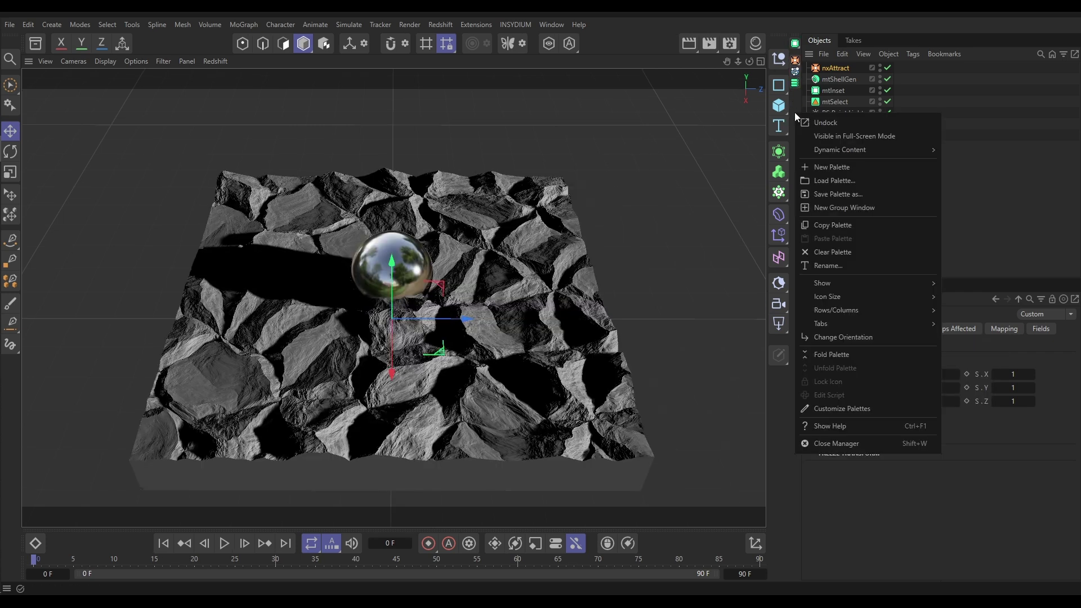
pyautogui.moveTo(857, 297)
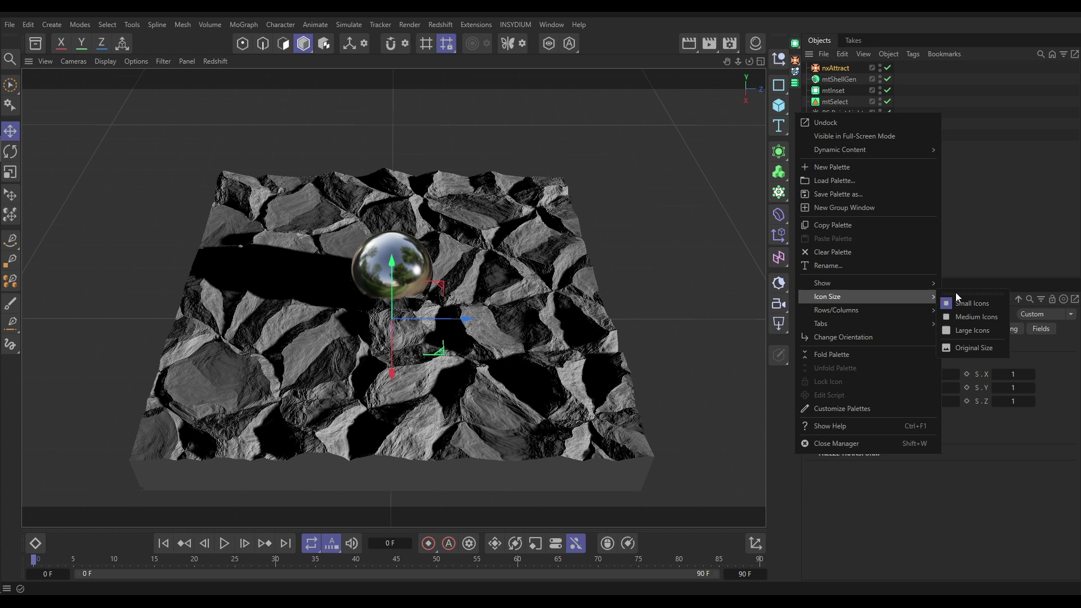
pyautogui.click(966, 332)
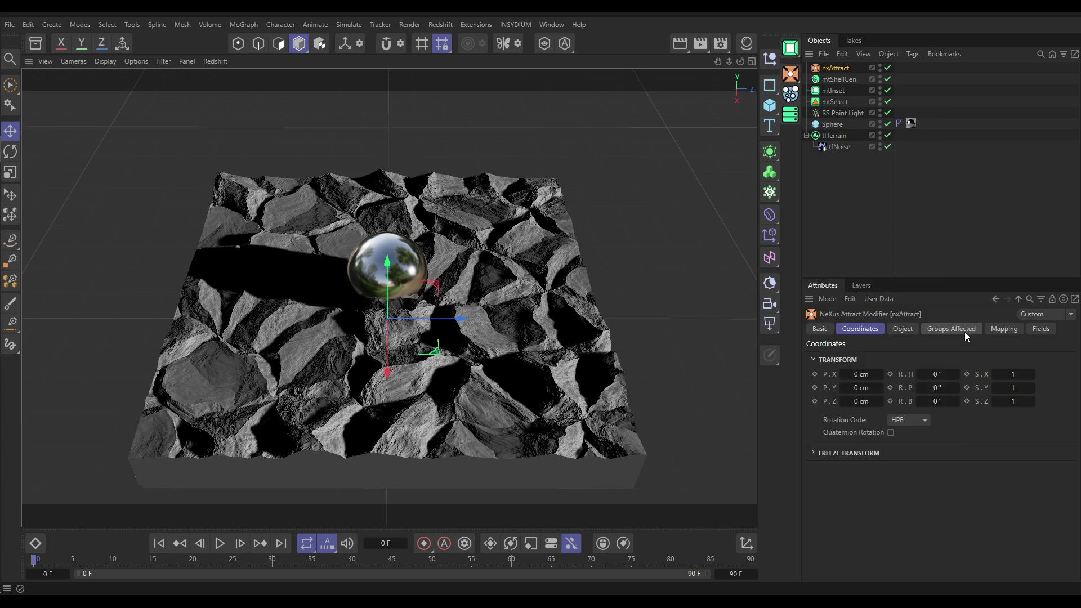
pyautogui.rightClick(789, 143)
pyautogui.moveTo(849, 308)
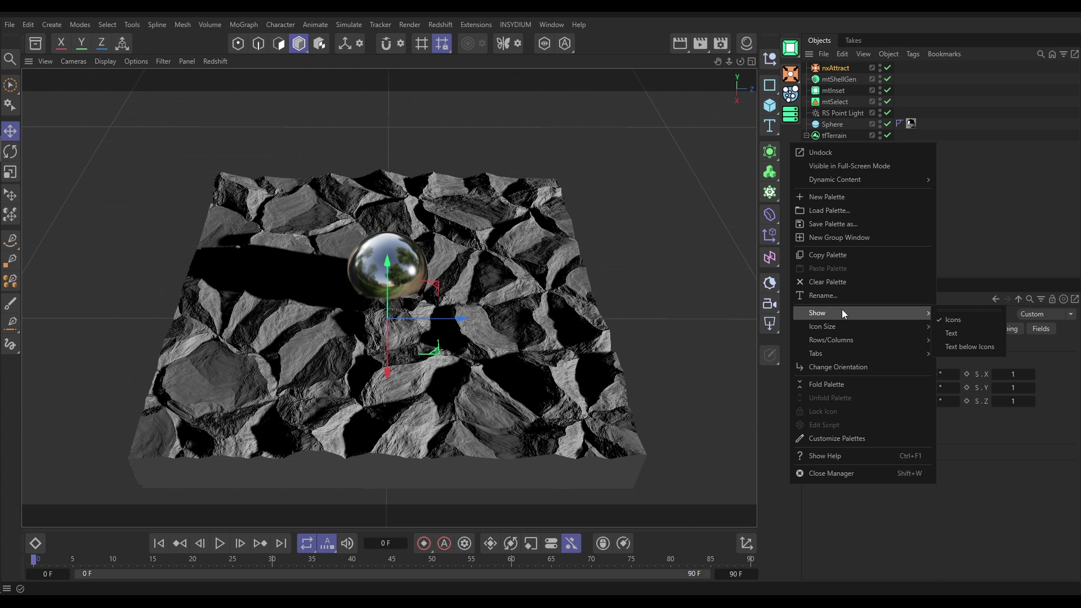
pyautogui.moveTo(849, 341)
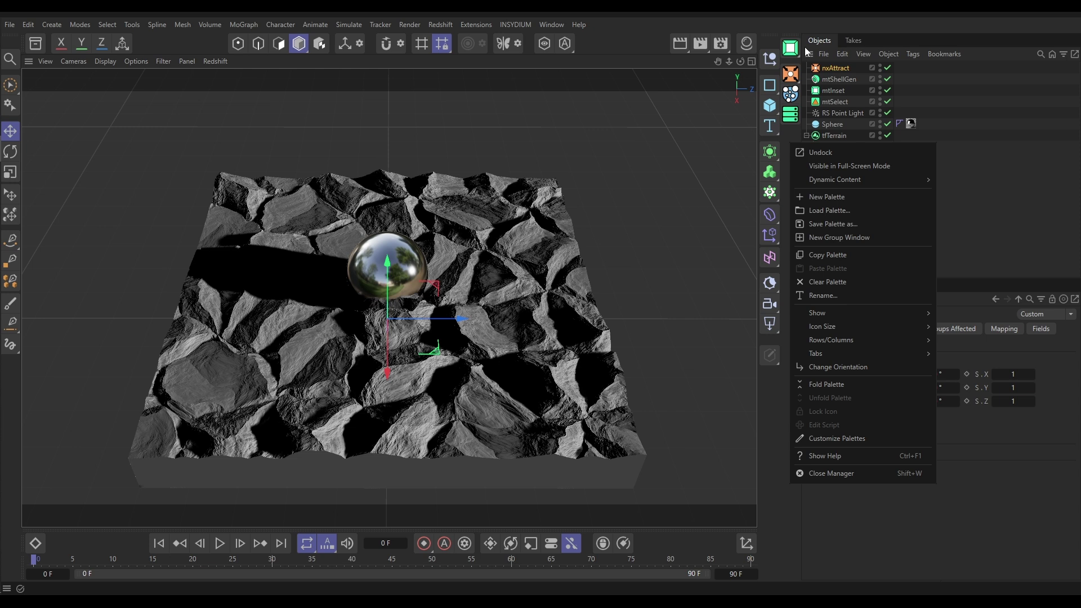
pyautogui.click(983, 210)
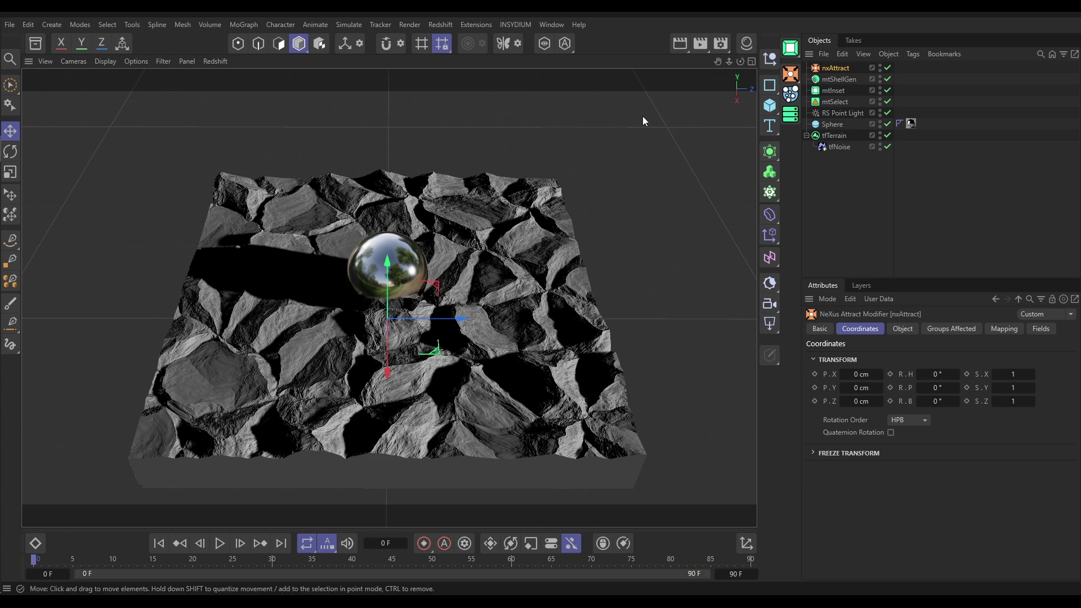
pyautogui.click(554, 24)
pyautogui.moveTo(574, 52)
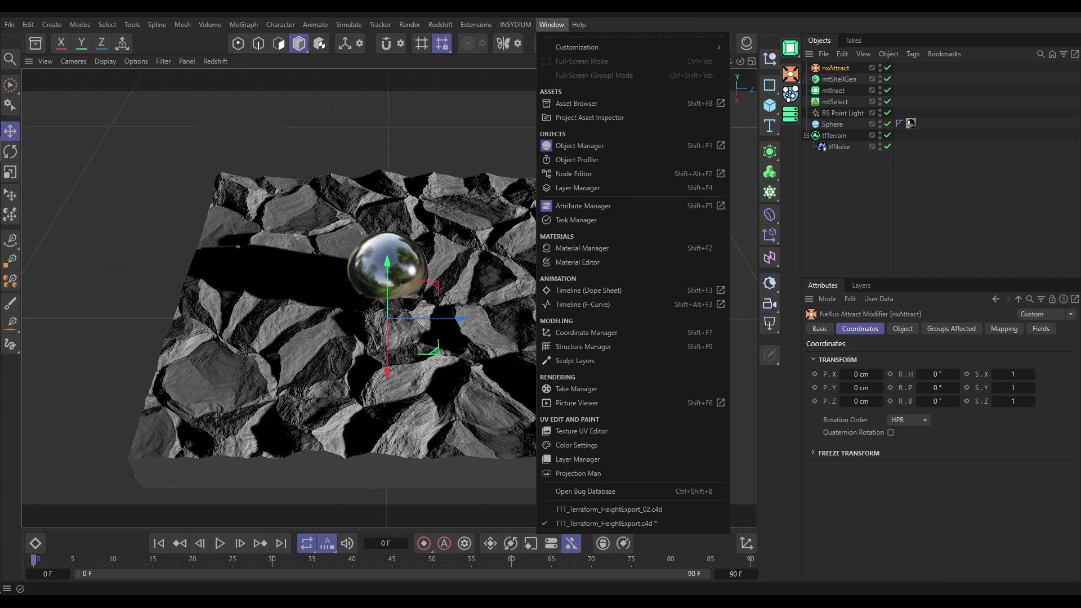
pyautogui.press('Escape')
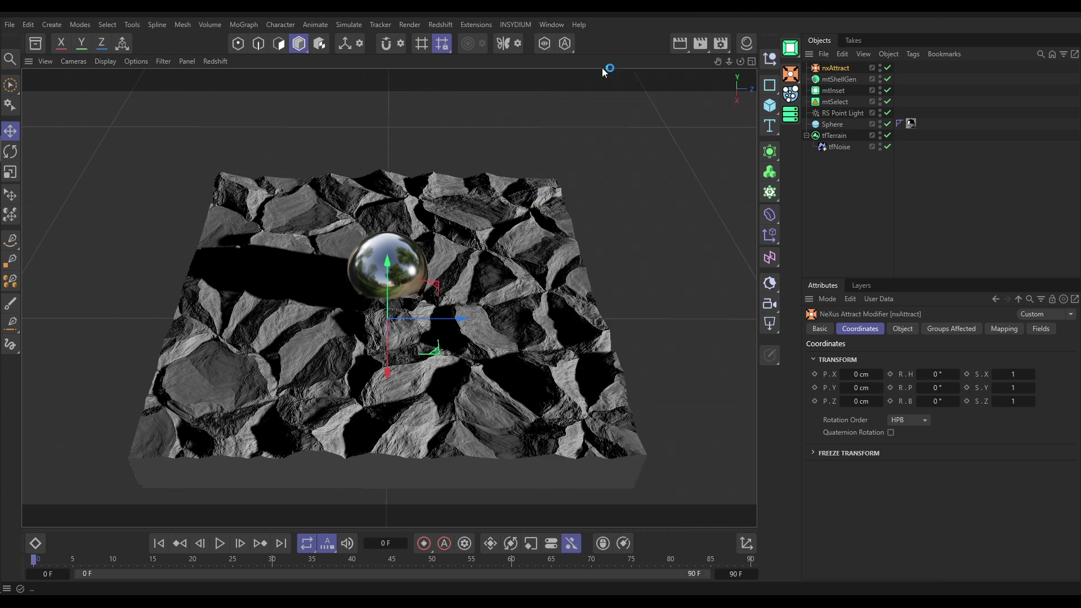
# - Expand the MeshTools group of the docked custom palette to examine its available commands
pyautogui.click(785, 76)
pyautogui.click(791, 53)
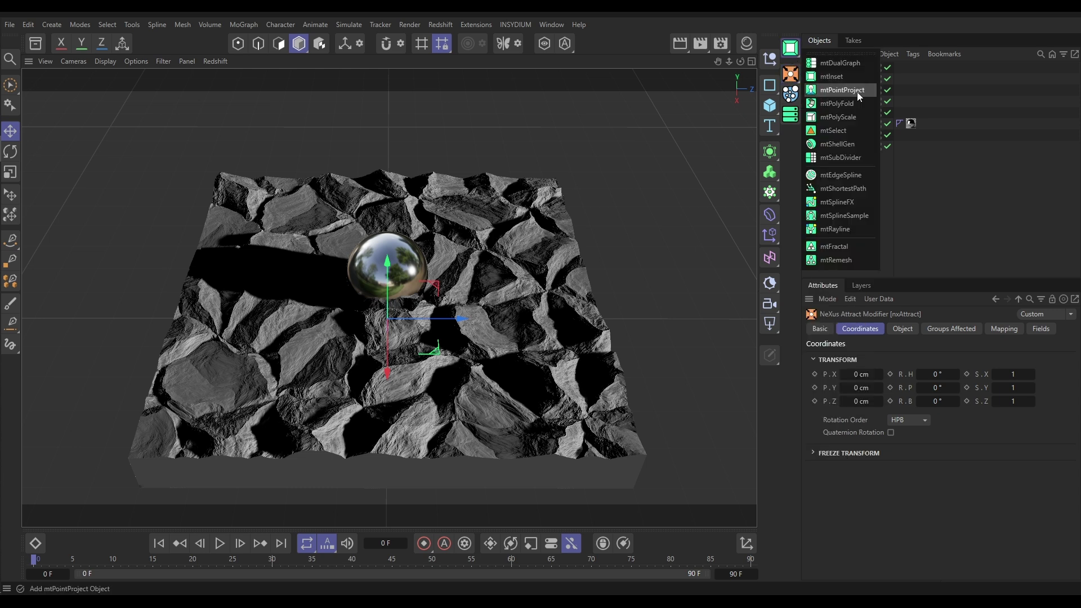